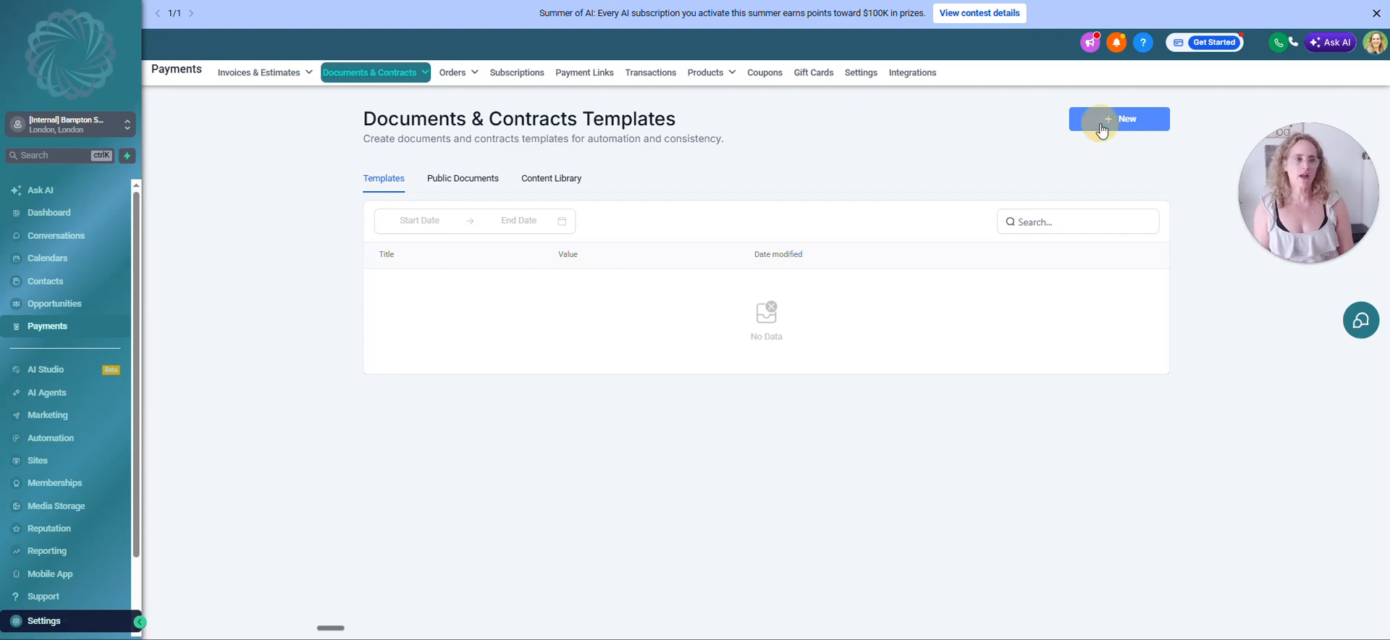
# Create a new document template with a text block at the top of the page and a product list below it
pyautogui.click(1101, 130)
pyautogui.click(1093, 171)
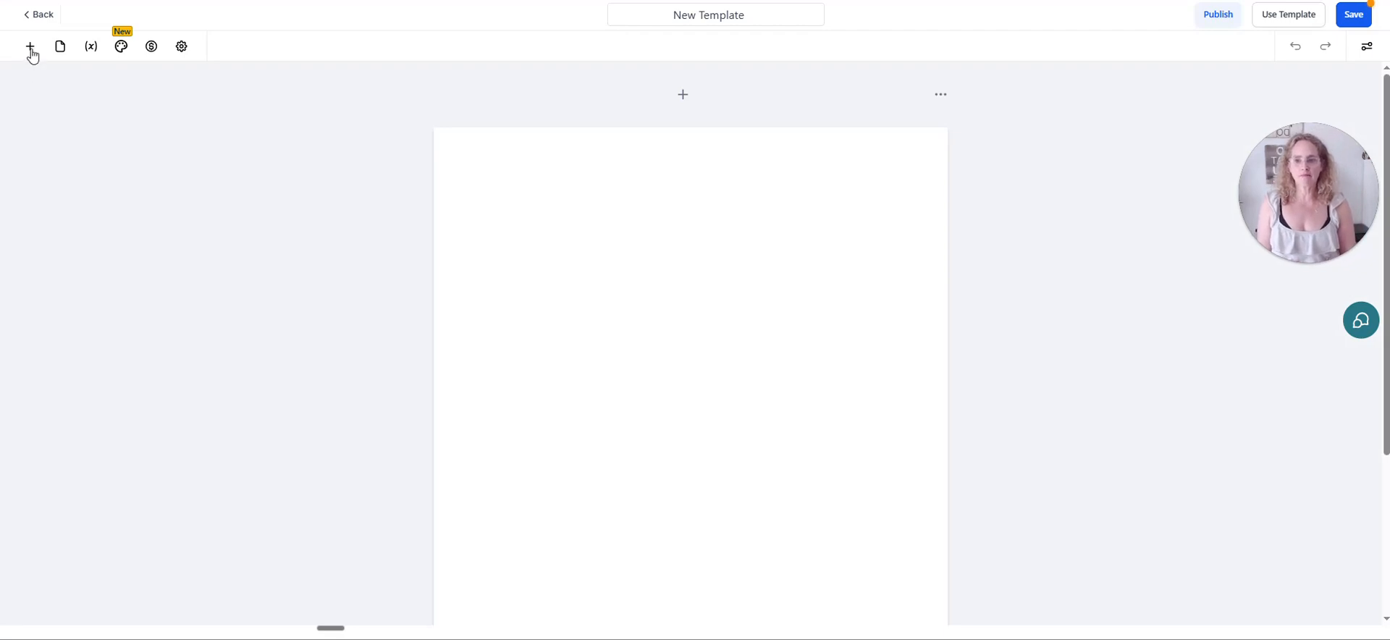
pyautogui.click(30, 47)
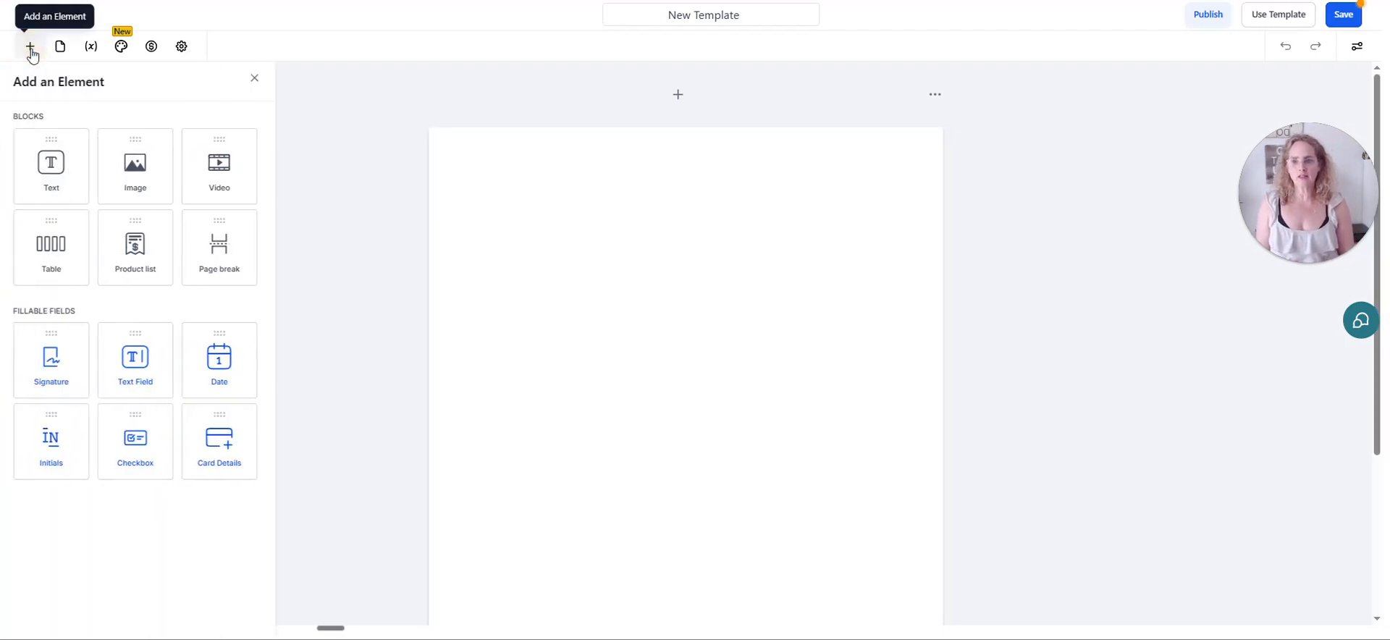
pyautogui.moveTo(53, 158); pyautogui.dragTo(552, 159)
pyautogui.moveTo(637, 203); pyautogui.dragTo(434, 186)
pyautogui.click(30, 46)
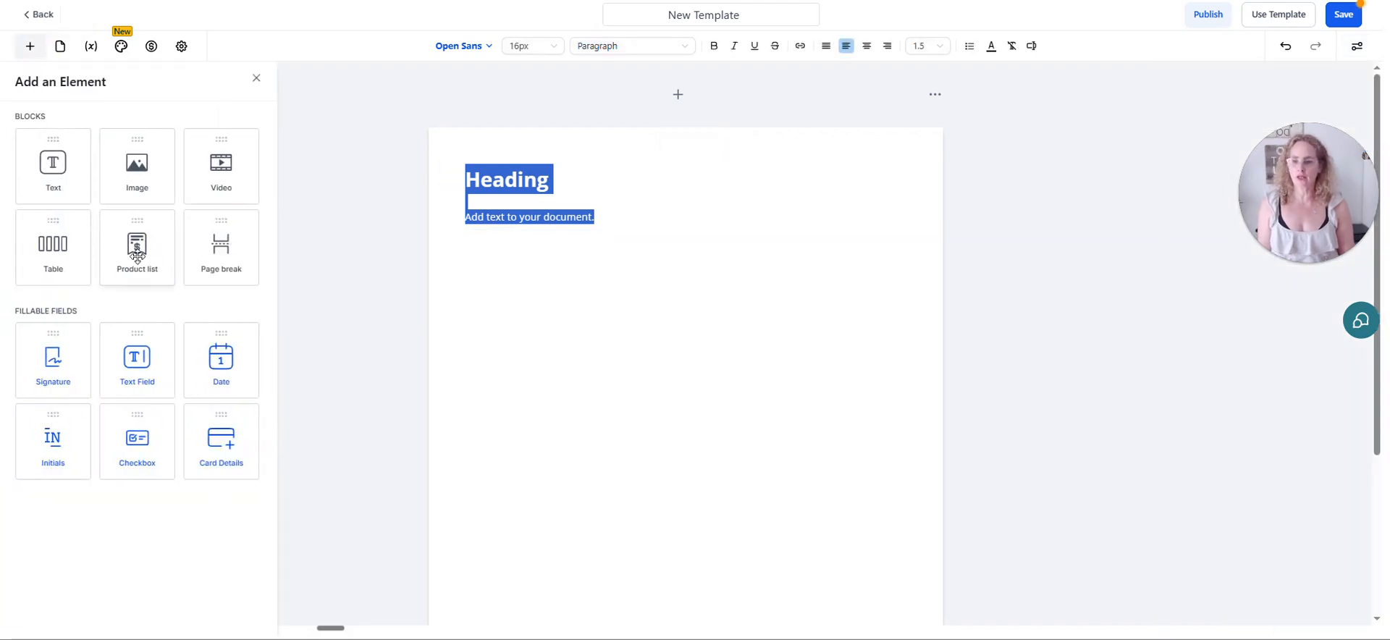
pyautogui.moveTo(137, 257); pyautogui.dragTo(688, 247)
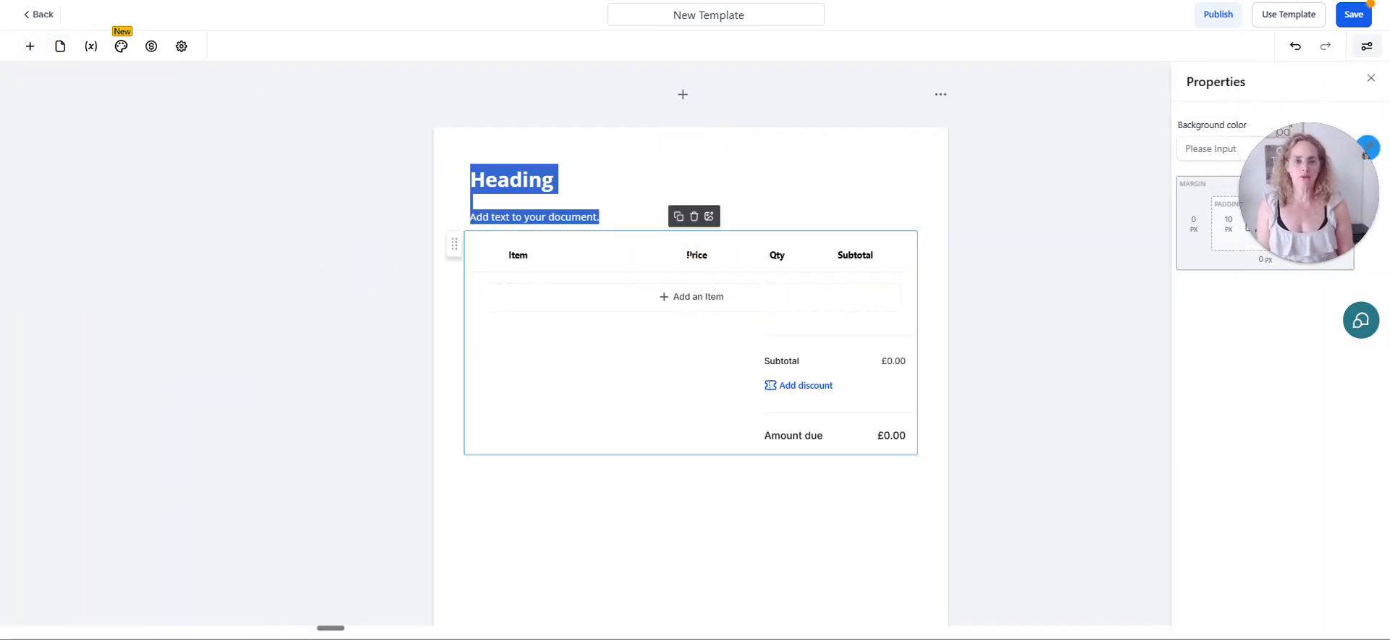
# Add the Materials product at the 5000.0 price to the product list and enable direct payment
pyautogui.click(648, 309)
pyautogui.click(661, 293)
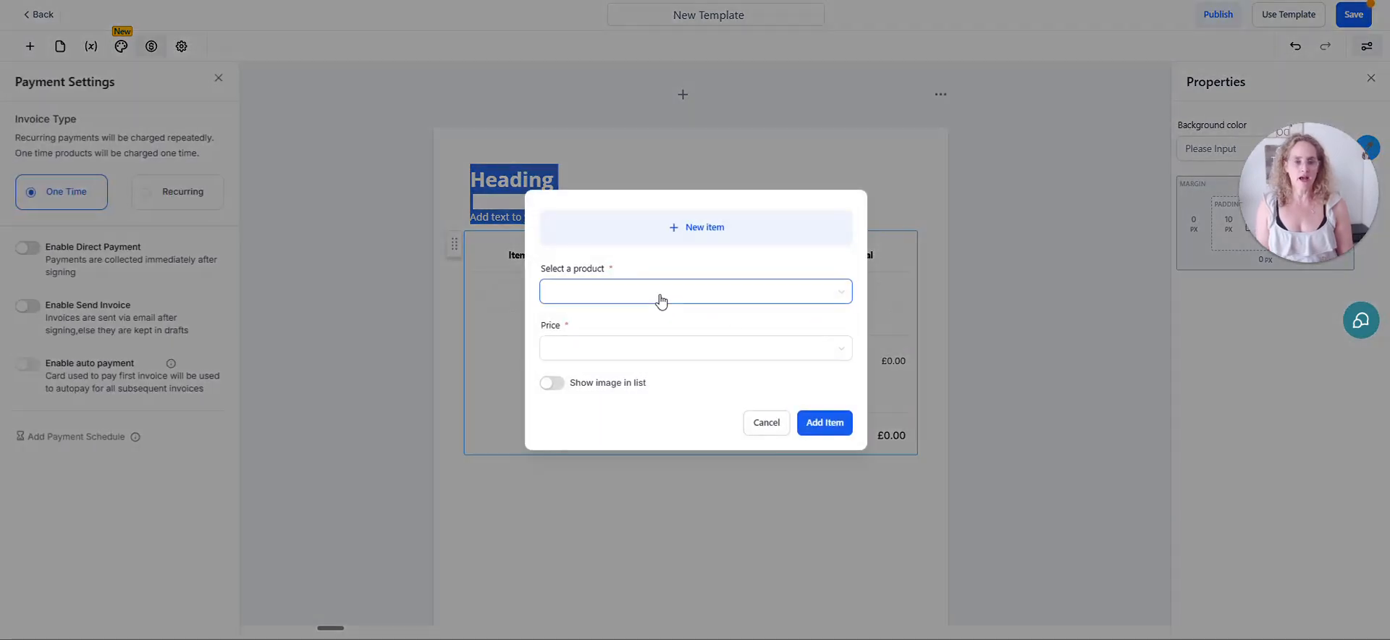
pyautogui.click(610, 328)
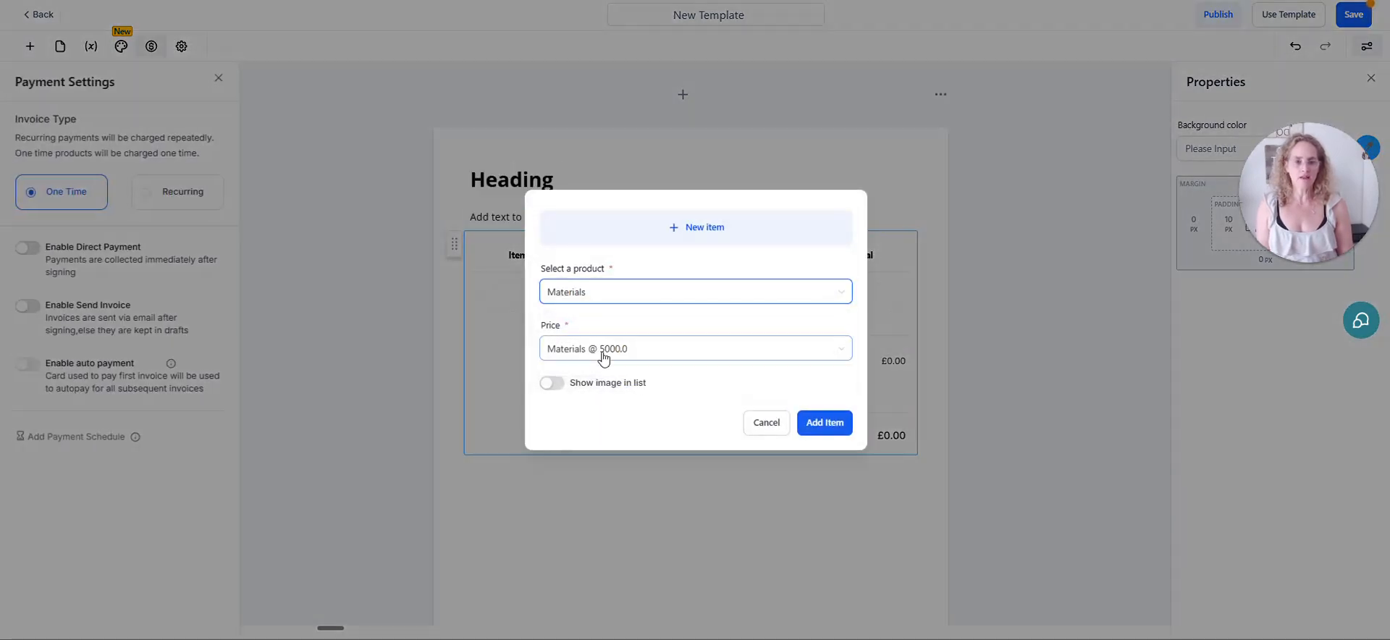
pyautogui.click(825, 423)
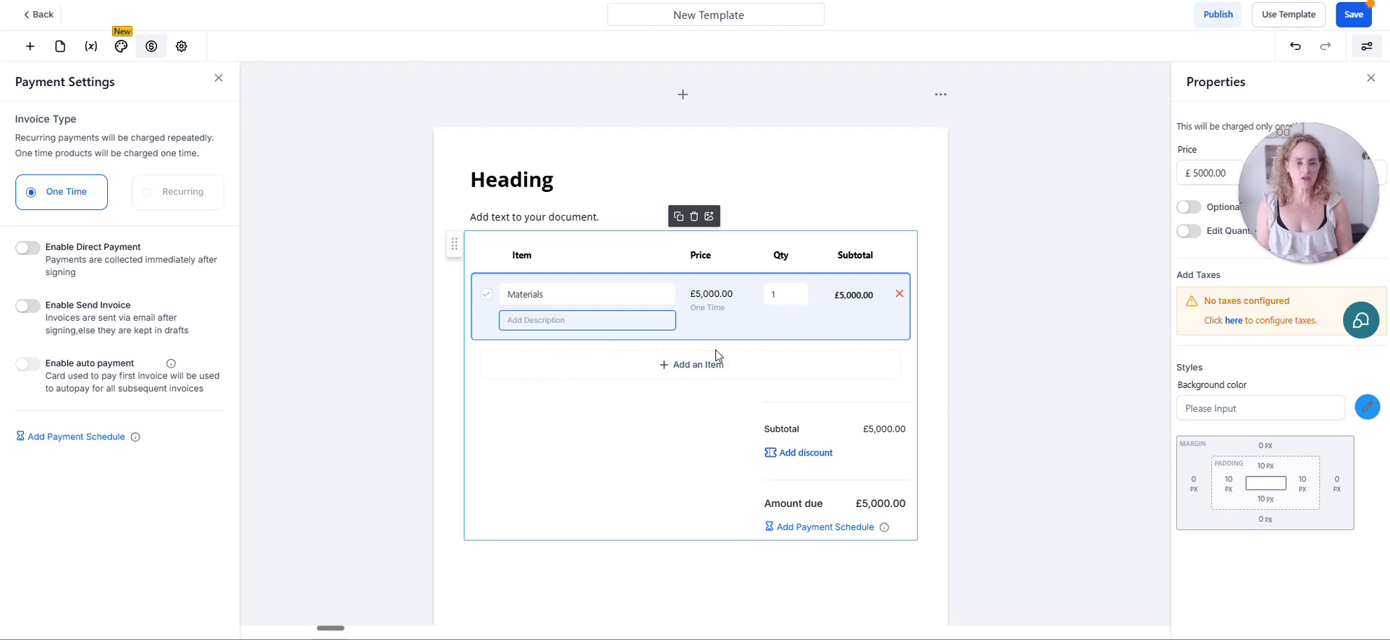
pyautogui.click(27, 248)
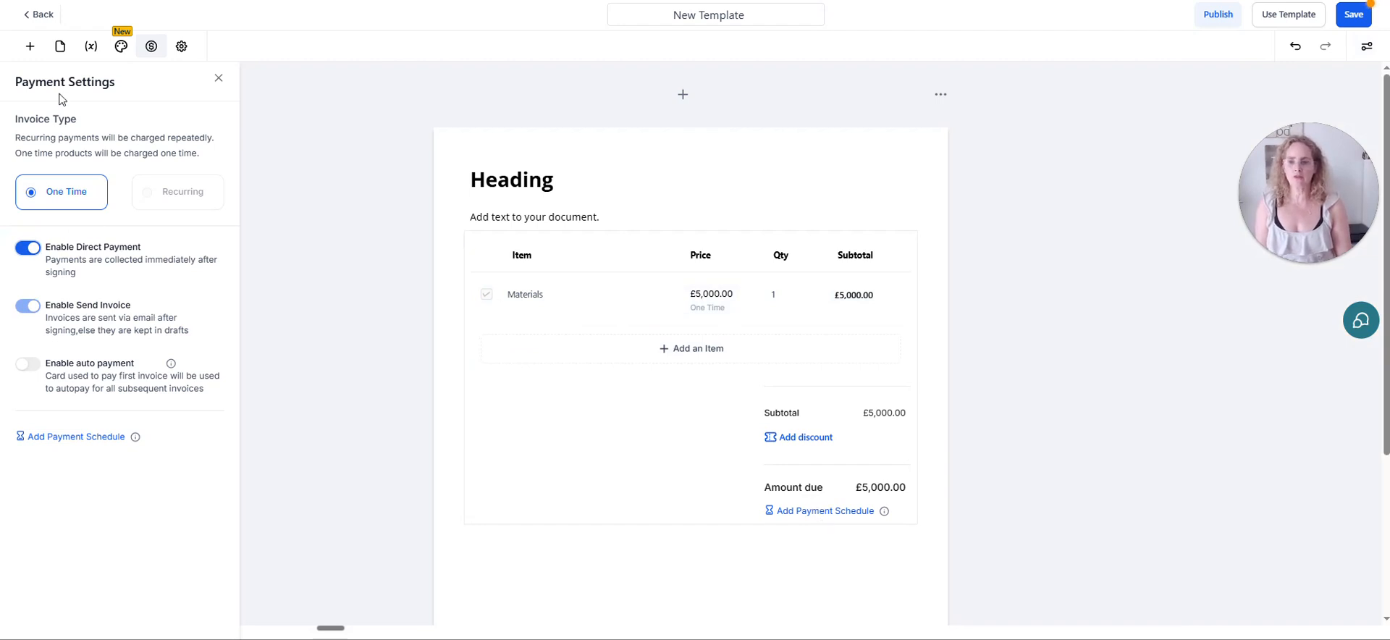
pyautogui.click(454, 172)
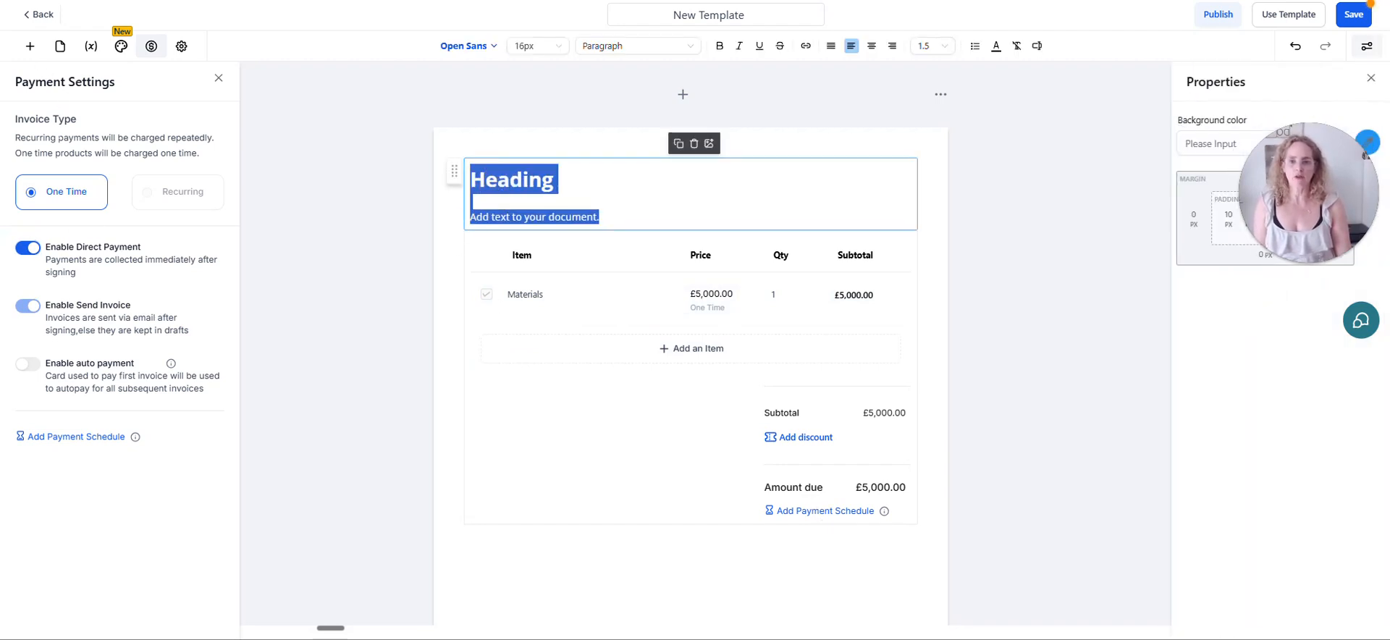
pyautogui.click(30, 45)
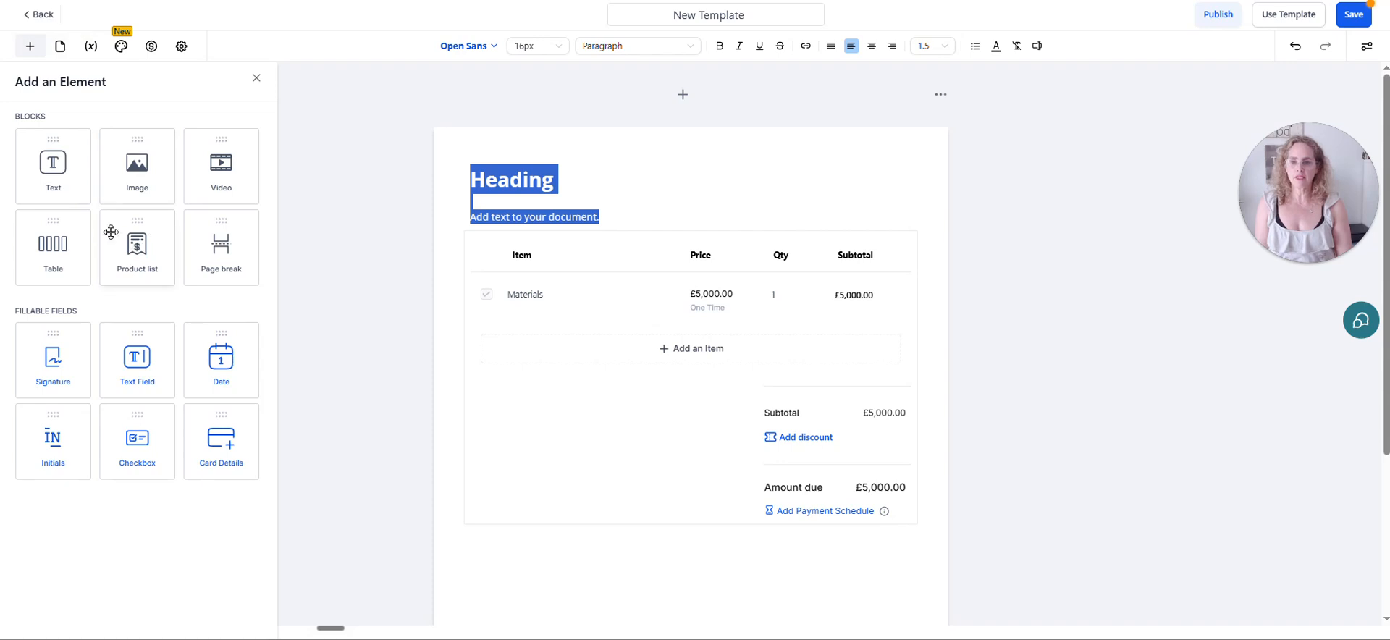
pyautogui.scroll(-2, 646, 400)
pyautogui.scroll(2, 652, 428)
pyautogui.click(549, 286)
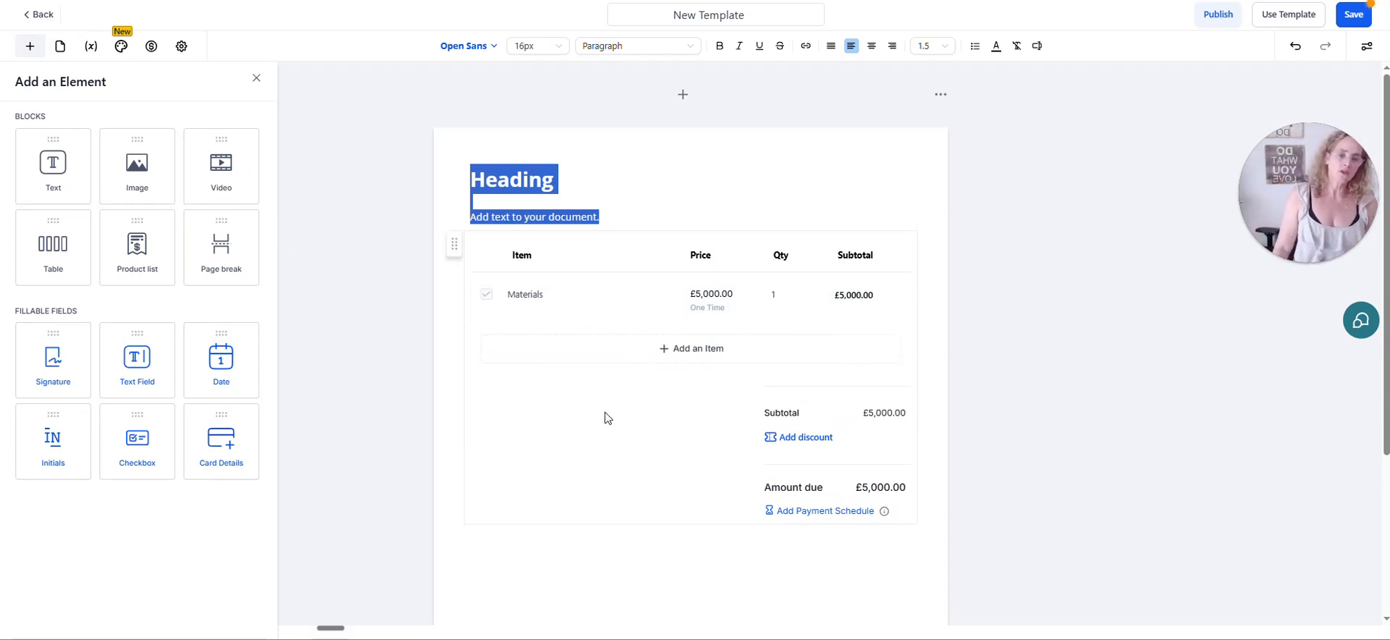
pyautogui.click(568, 555)
# Add a signature field for the contact directly below the product list, aligned with its left edge
pyautogui.click(29, 45)
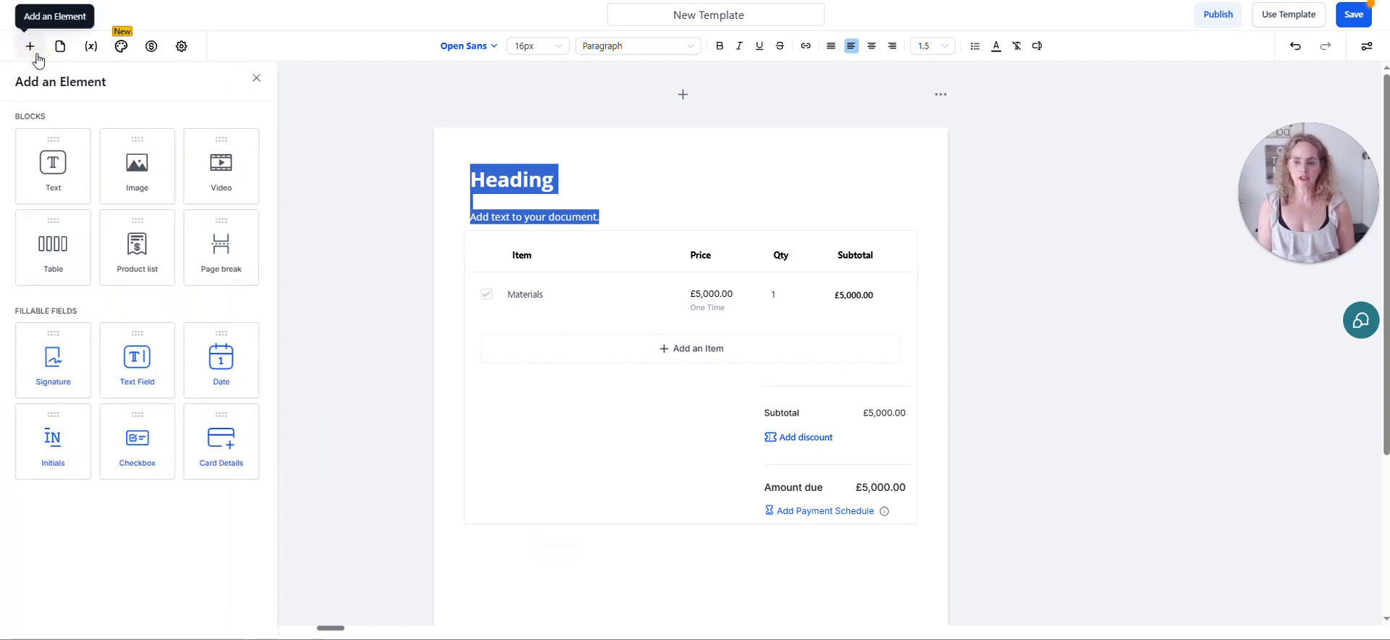
pyautogui.moveTo(51, 344)
pyautogui.mouseDown()
pyautogui.moveTo(506, 537)
pyautogui.moveTo(507, 561)
pyautogui.mouseUp()
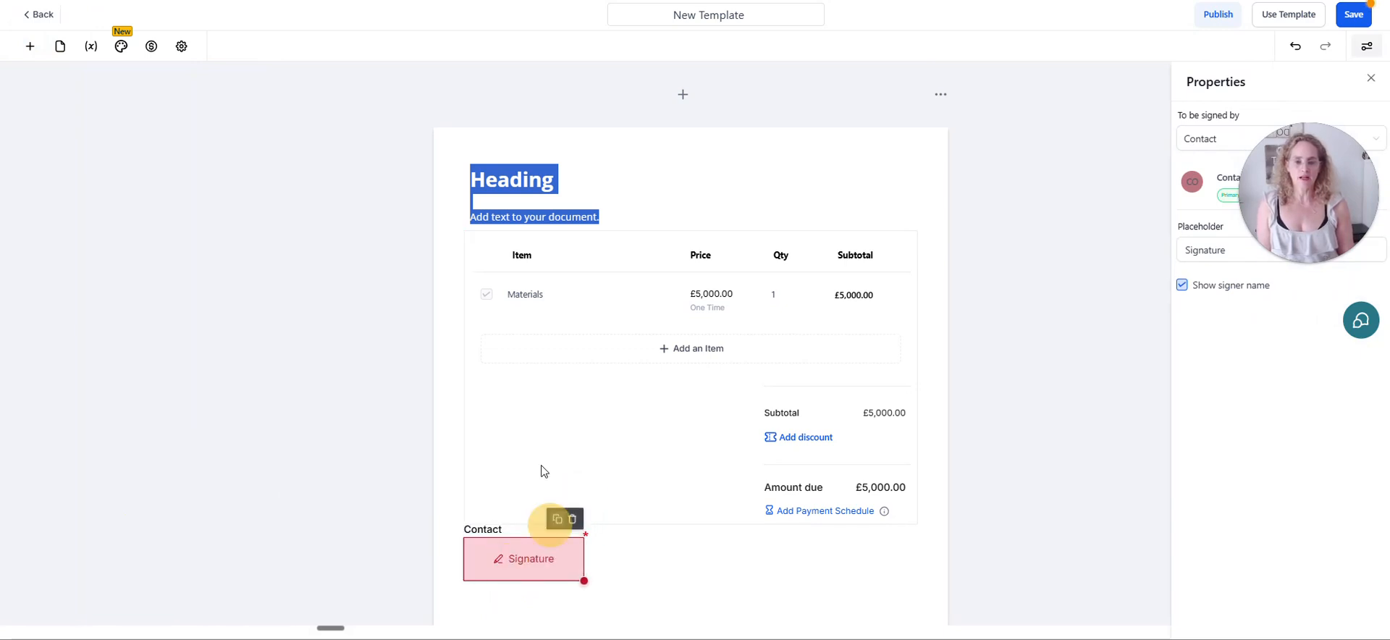
pyautogui.moveTo(1279, 235); pyautogui.dragTo(1056, 565)
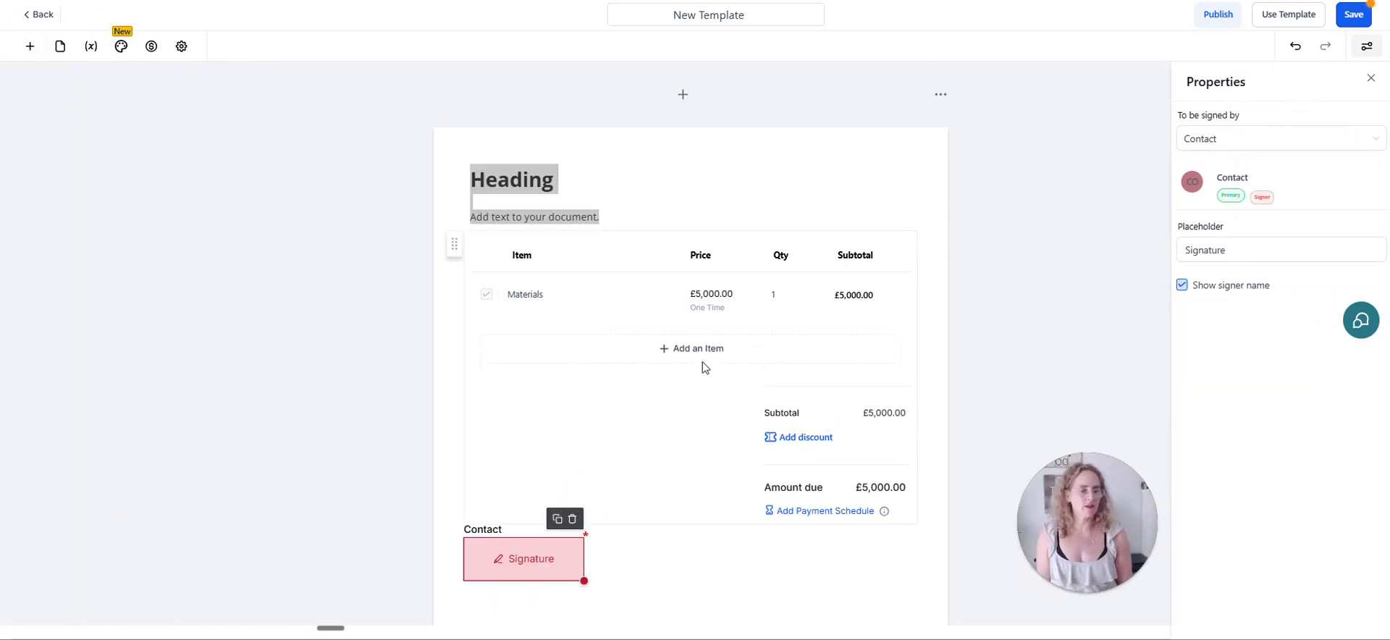
# Add a text field below the signature and fill it with the contact's Full Name custom value
pyautogui.click(31, 47)
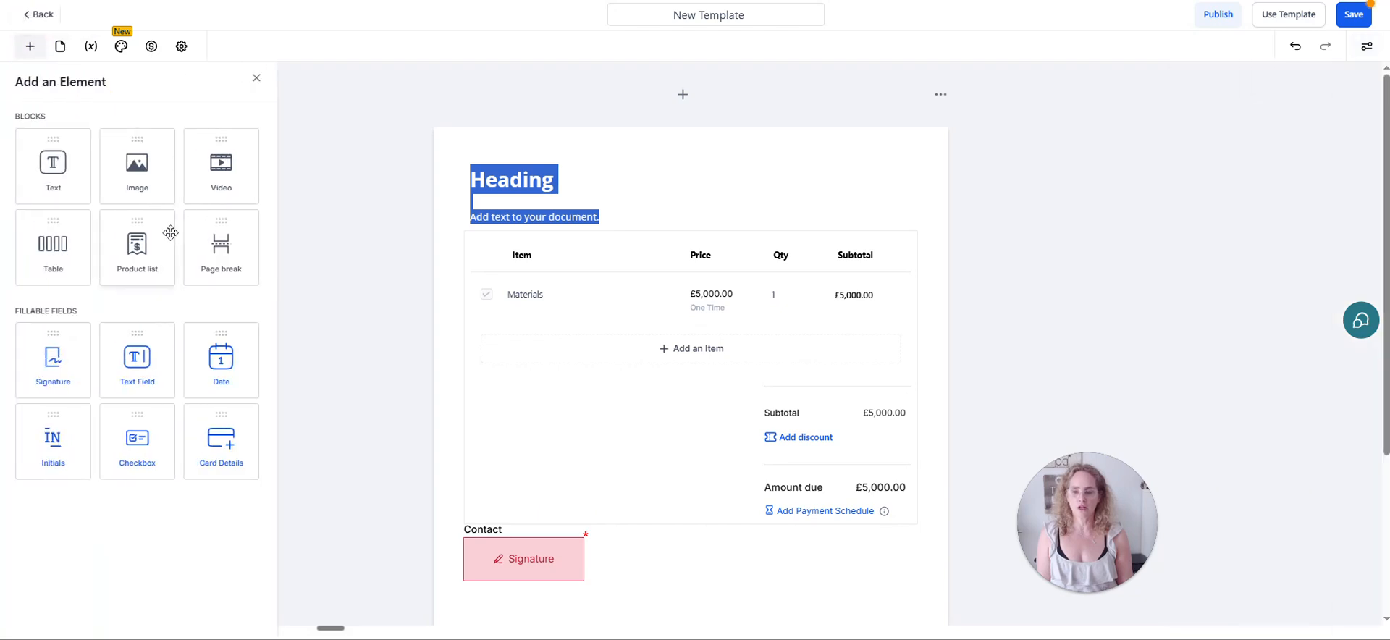
pyautogui.moveTo(143, 362)
pyautogui.mouseDown()
pyautogui.moveTo(449, 620)
pyautogui.moveTo(466, 559)
pyautogui.moveTo(492, 571)
pyautogui.mouseUp()
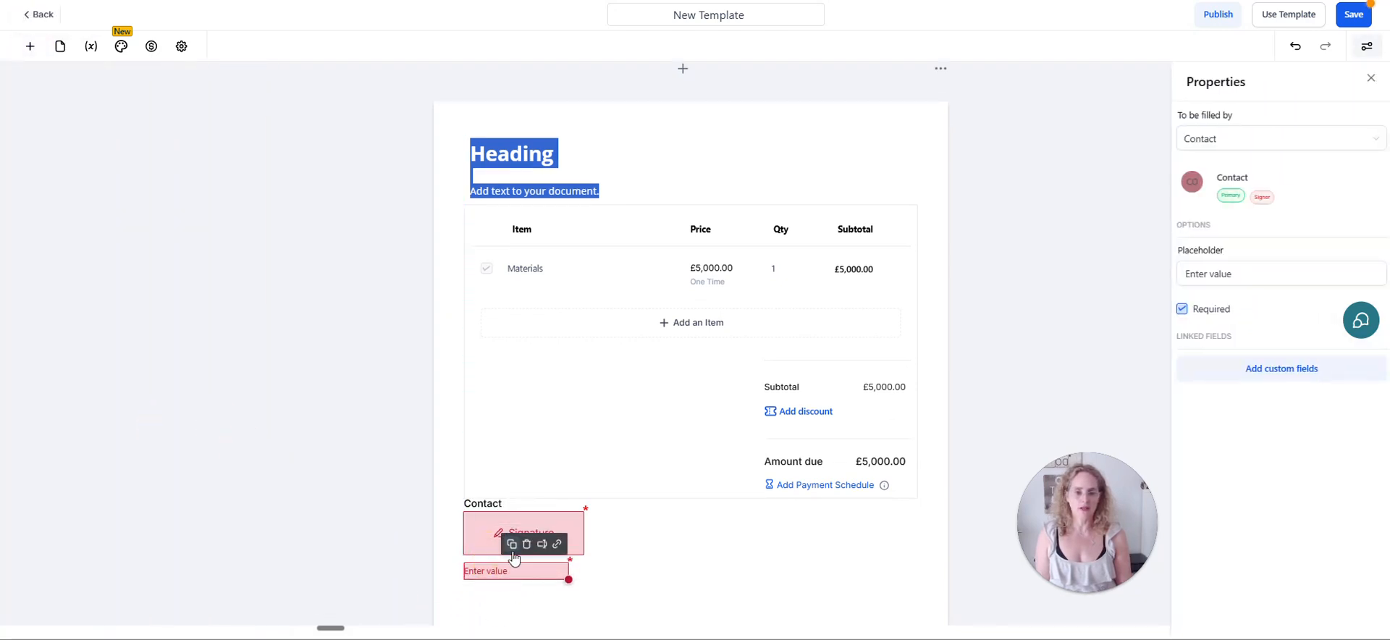
pyautogui.click(543, 544)
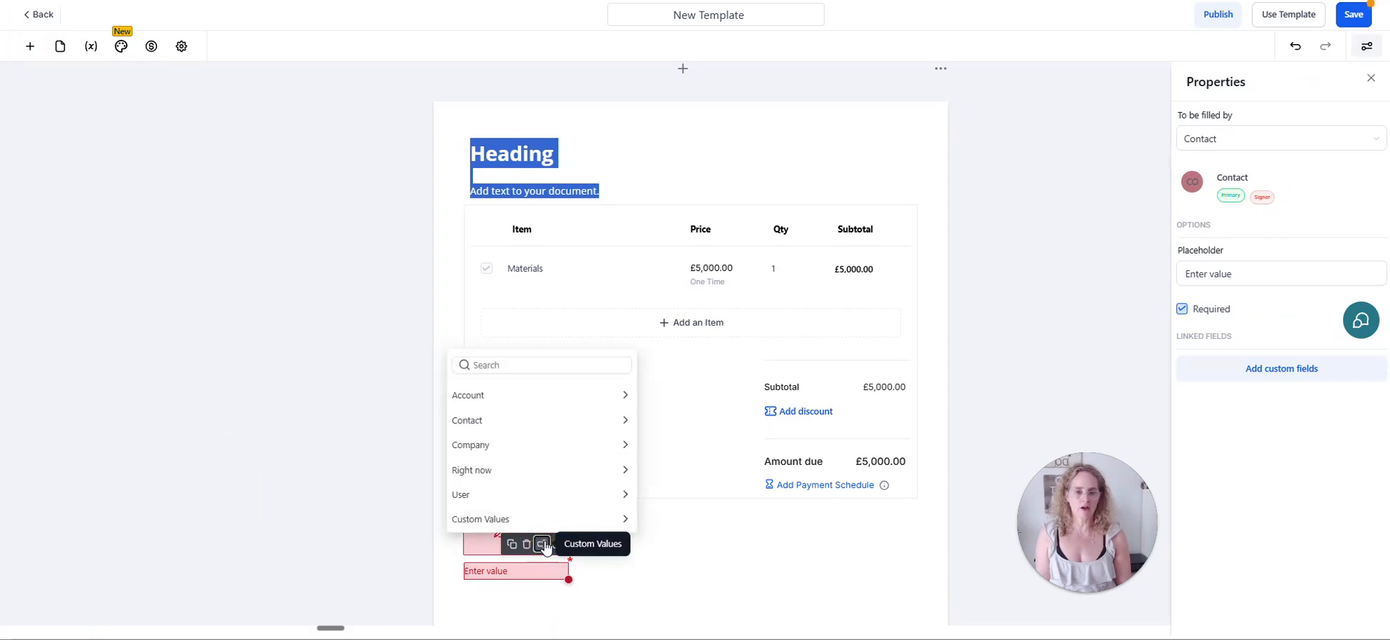
pyautogui.click(512, 420)
pyautogui.click(484, 318)
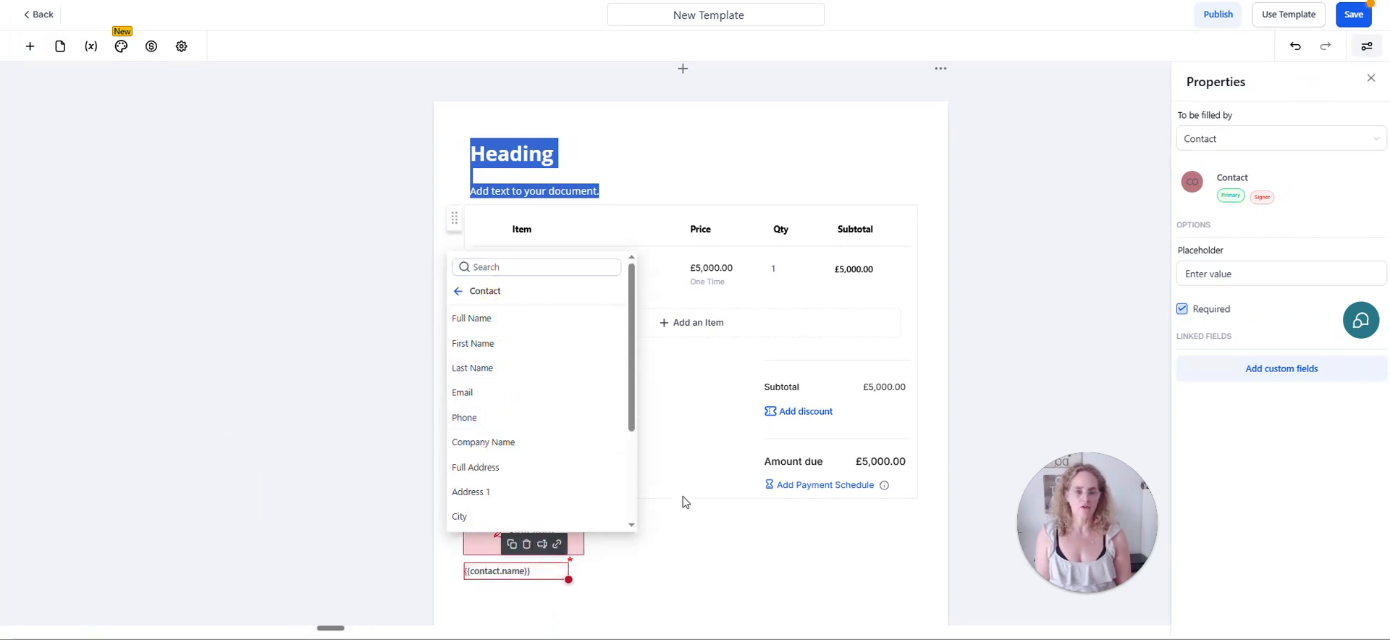
pyautogui.click(695, 533)
# Add a date field beside the contact name field and check its custom field linking options without linking anything
pyautogui.click(29, 47)
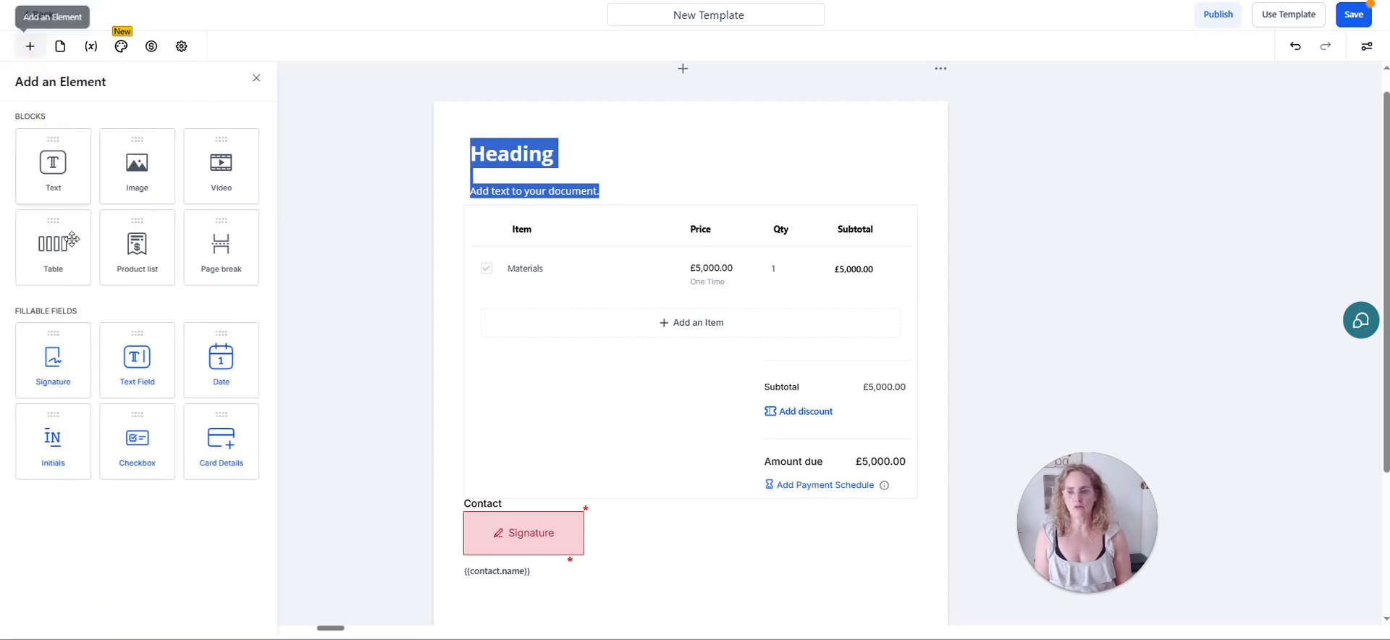
pyautogui.moveTo(237, 367); pyautogui.dragTo(584, 580)
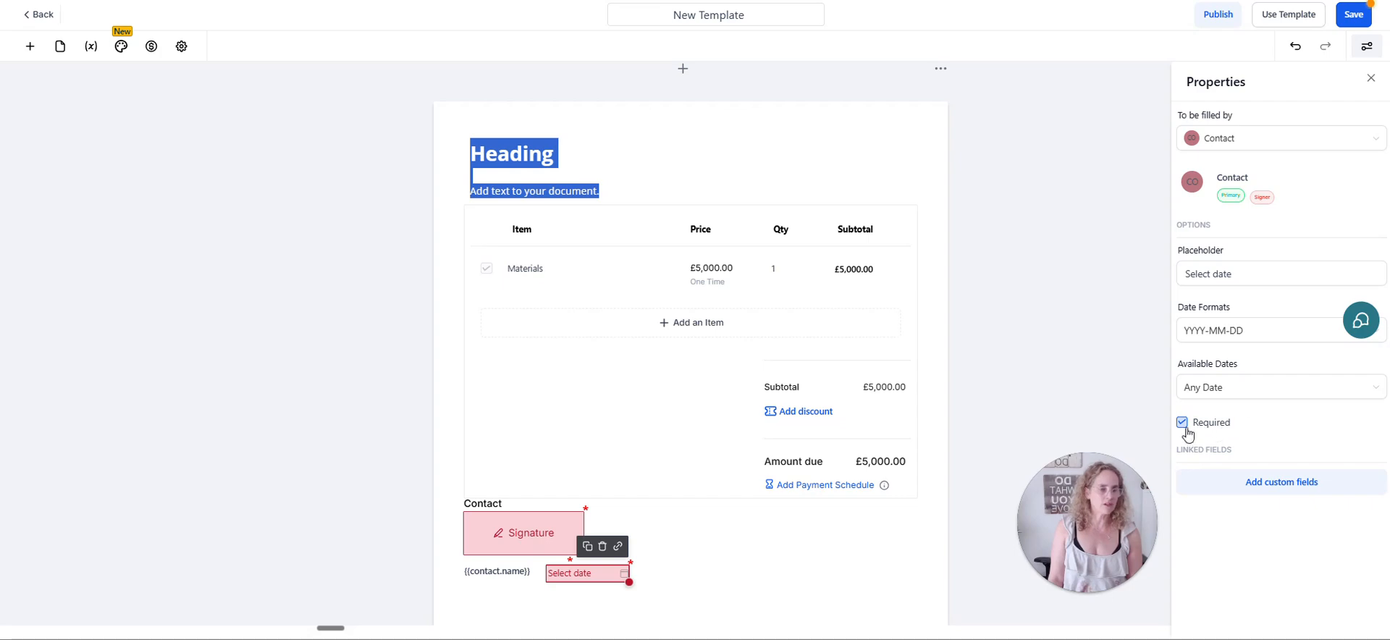
pyautogui.click(1251, 482)
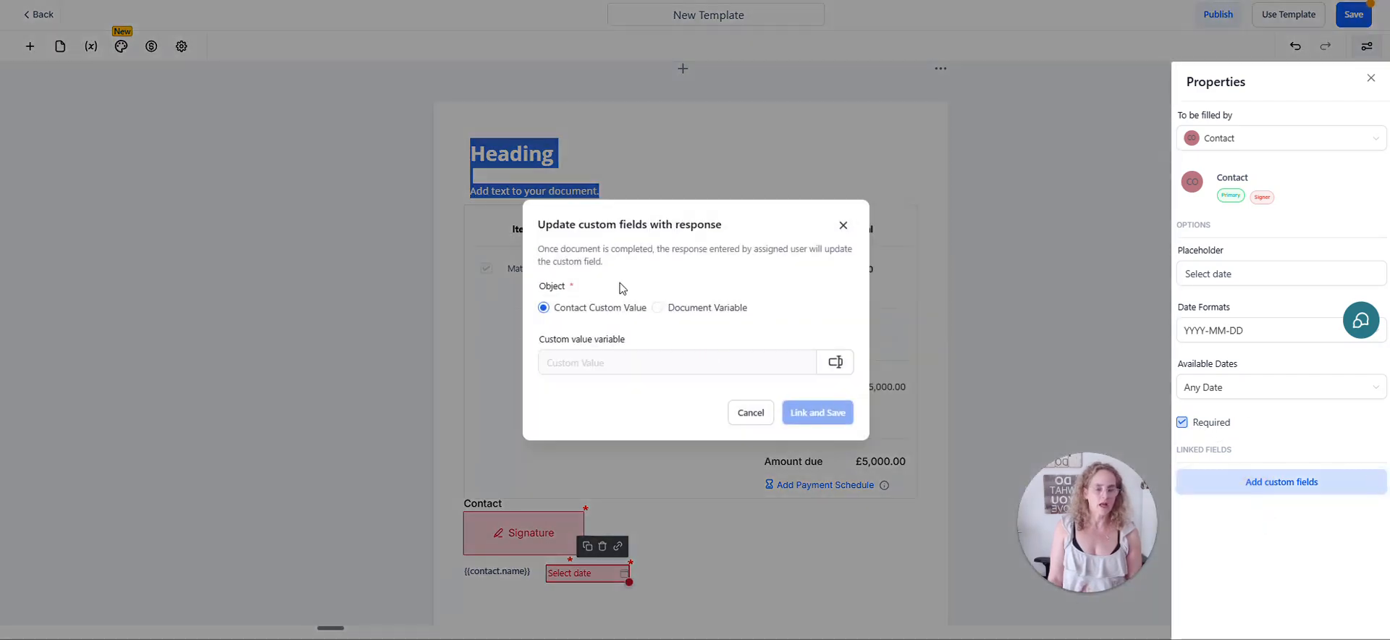
pyautogui.click(751, 413)
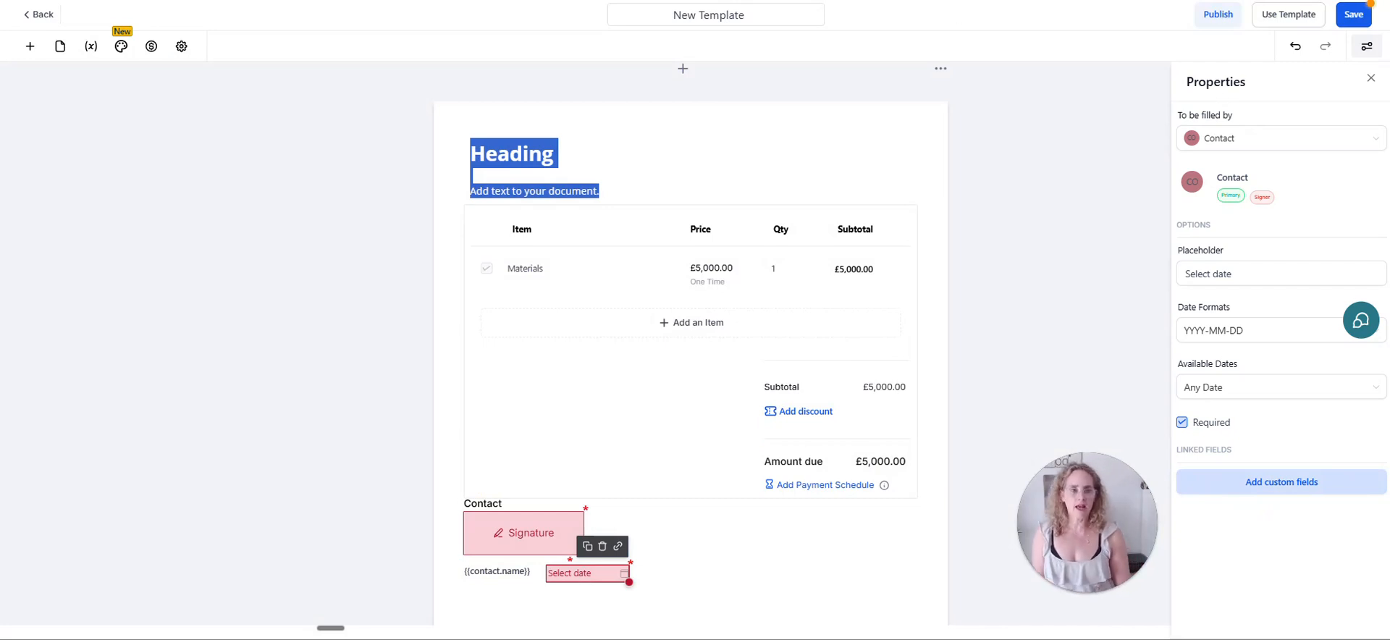
# Rename the template as e-sign and save it
pyautogui.moveTo(785, 13); pyautogui.dragTo(433, 17)
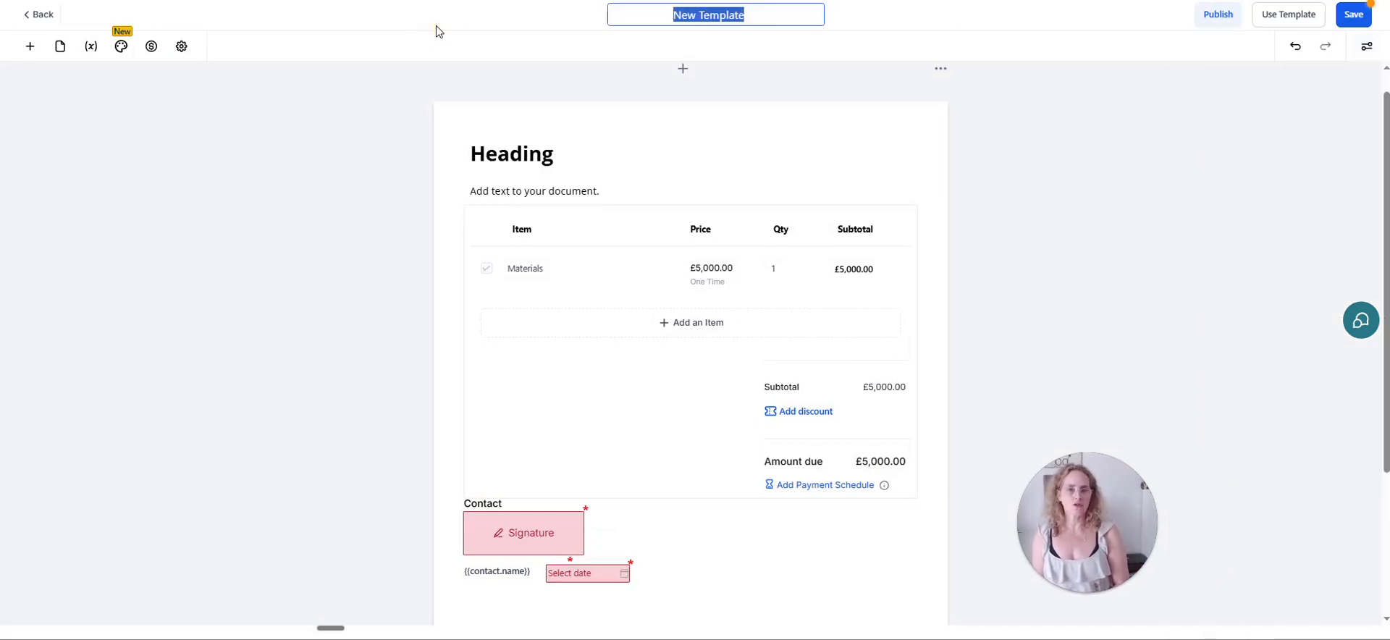
pyautogui.press('BackSpace')
pyautogui.write('e-sign')
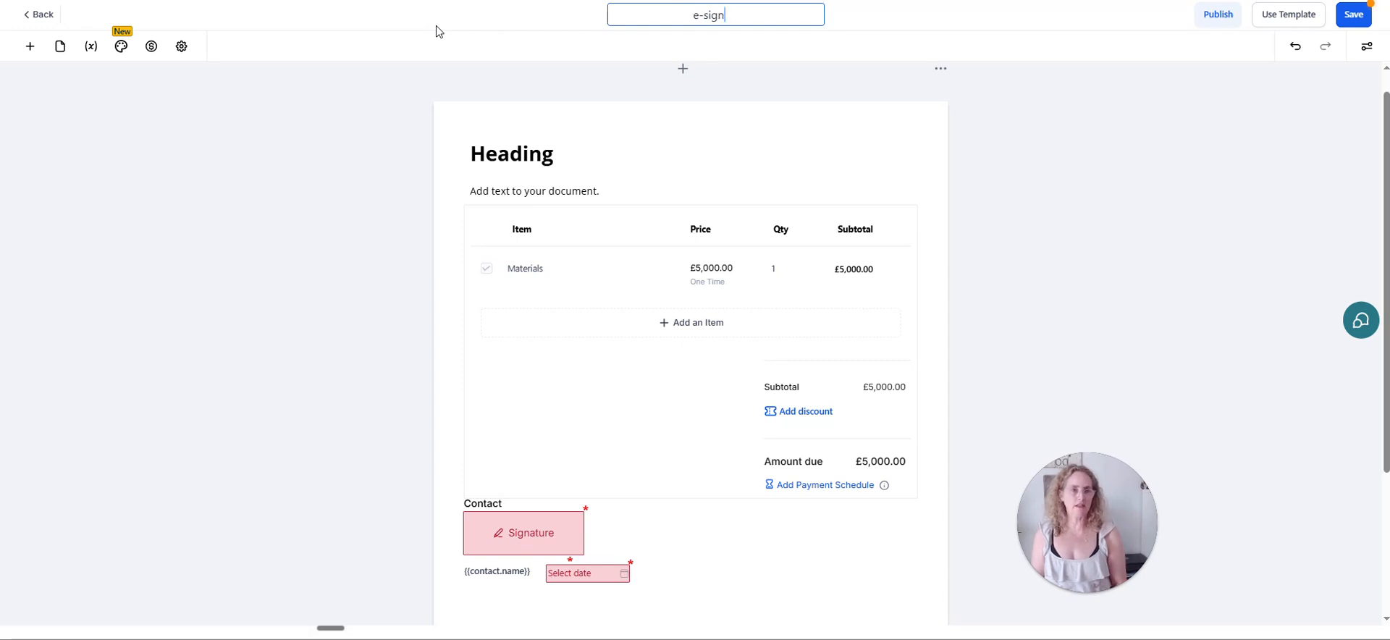
pyautogui.click(1354, 14)
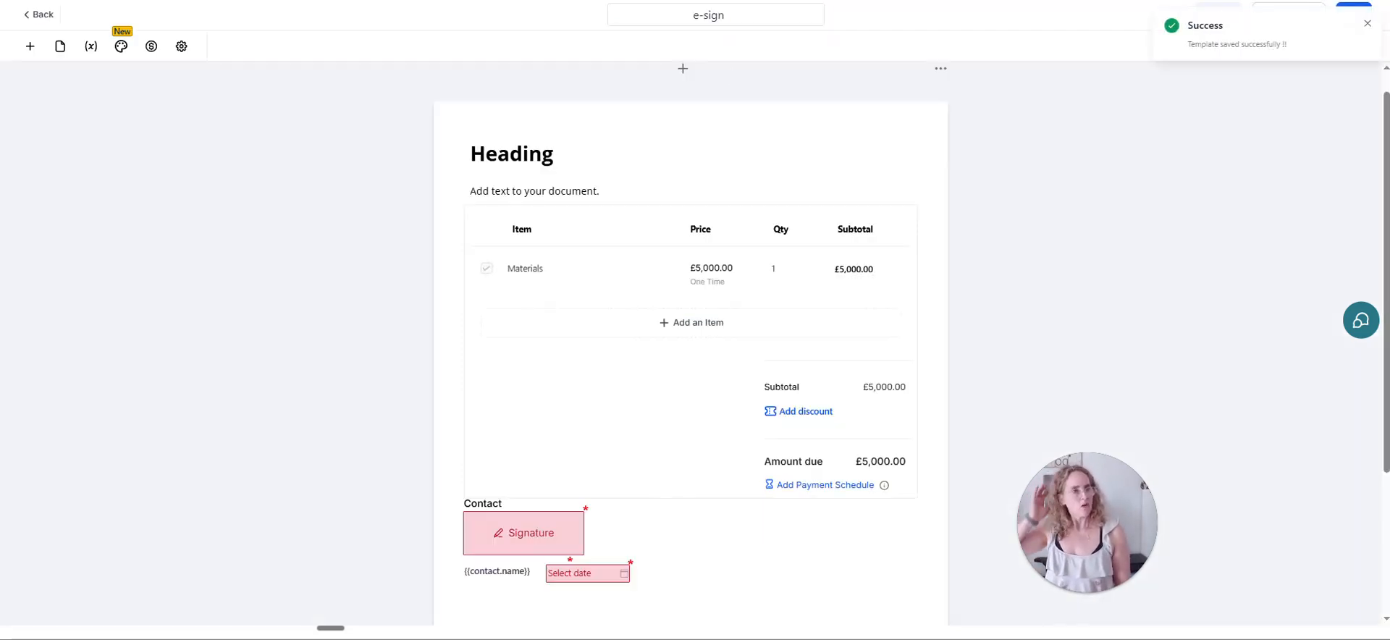
pyautogui.click(1366, 26)
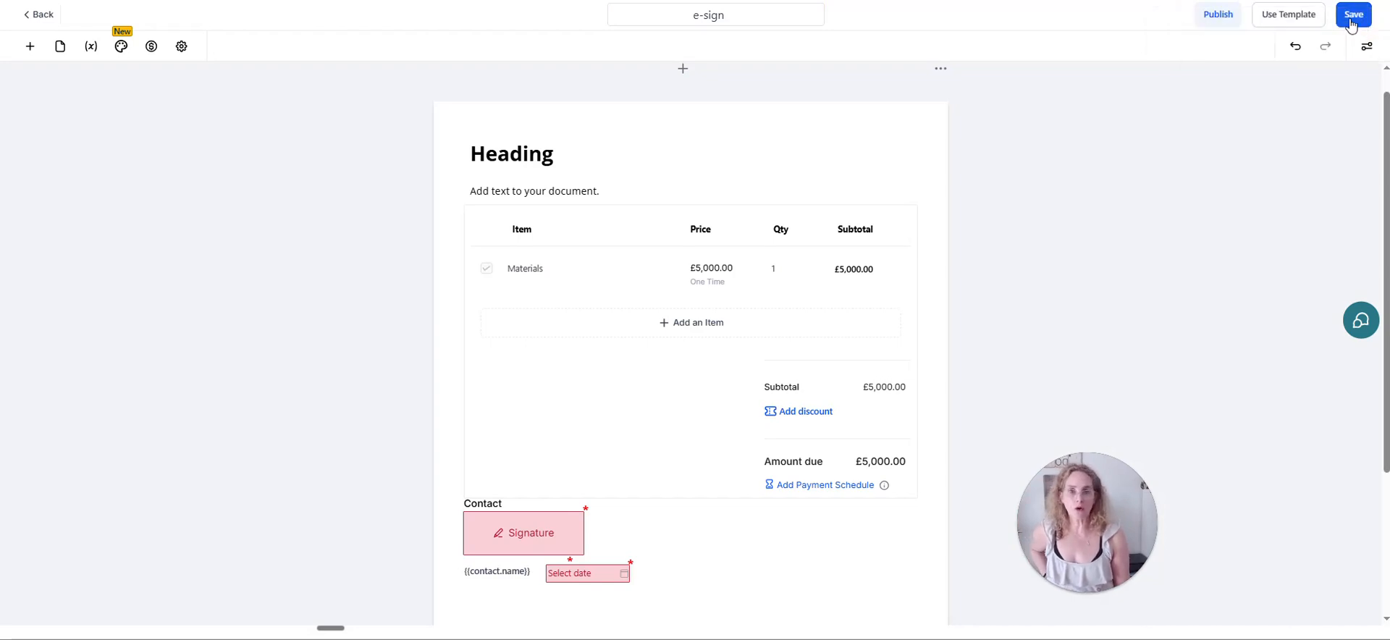
# Use the template to create a document and assign the demo contact as its primary client
pyautogui.click(1269, 17)
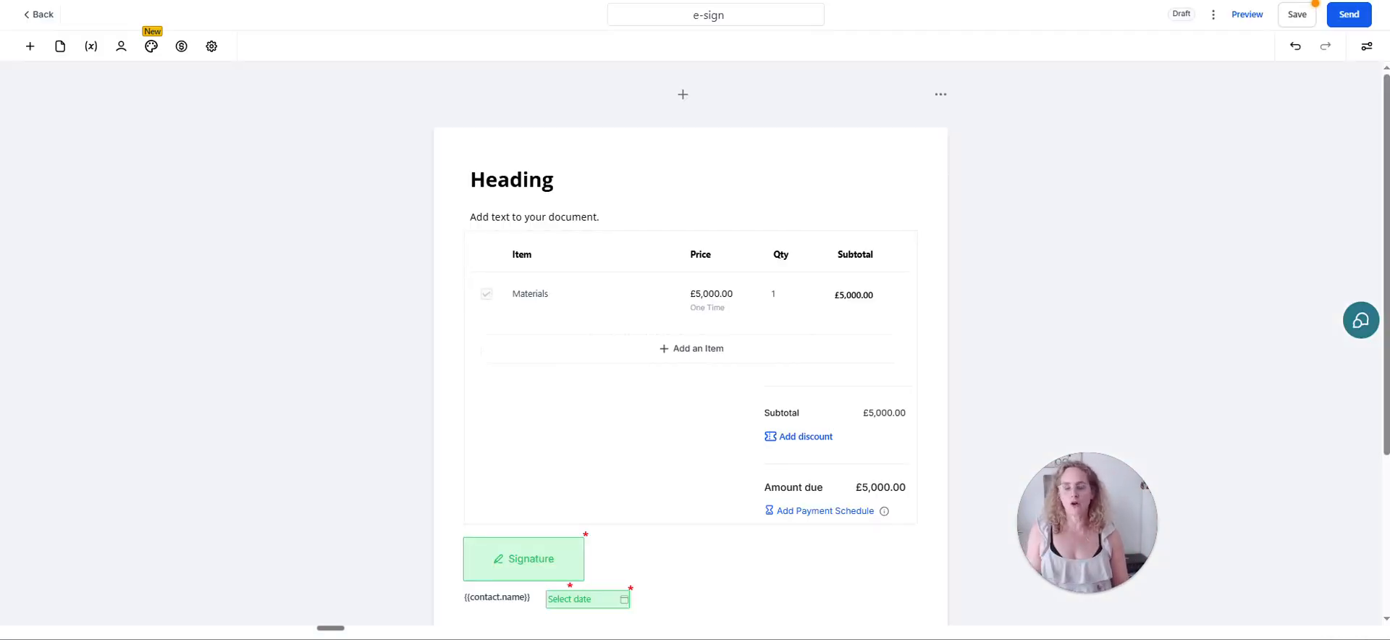
pyautogui.click(121, 45)
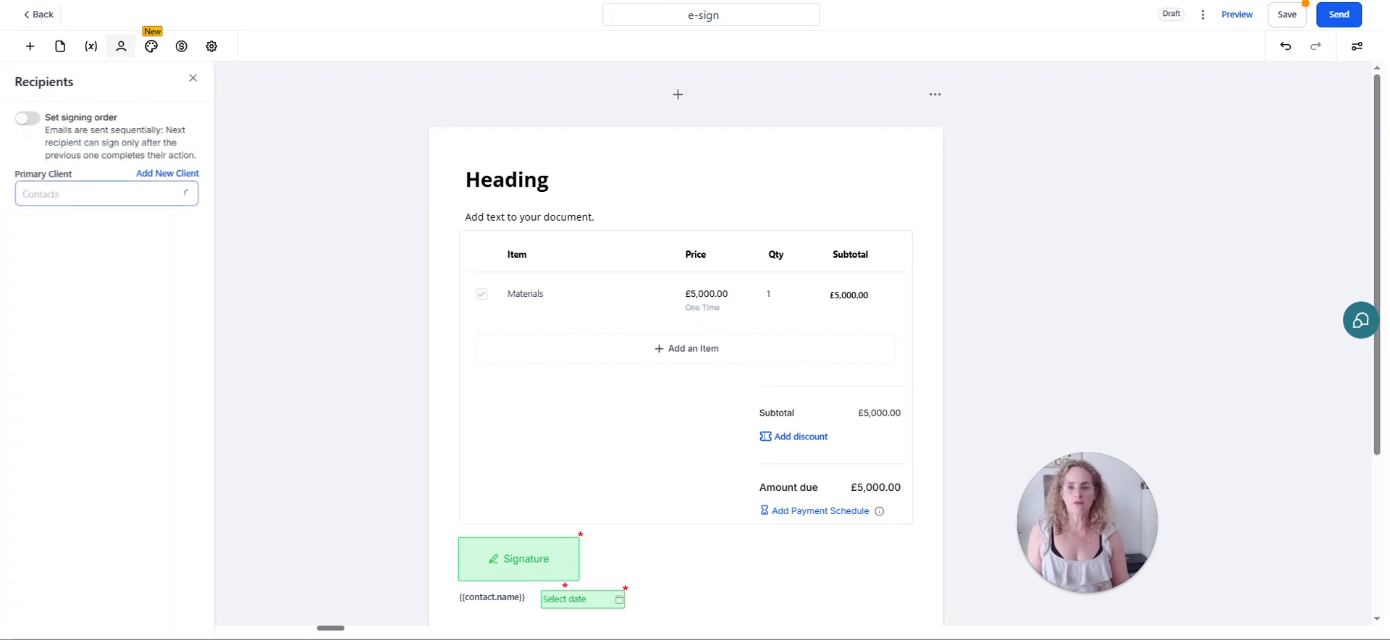
pyautogui.click(76, 191)
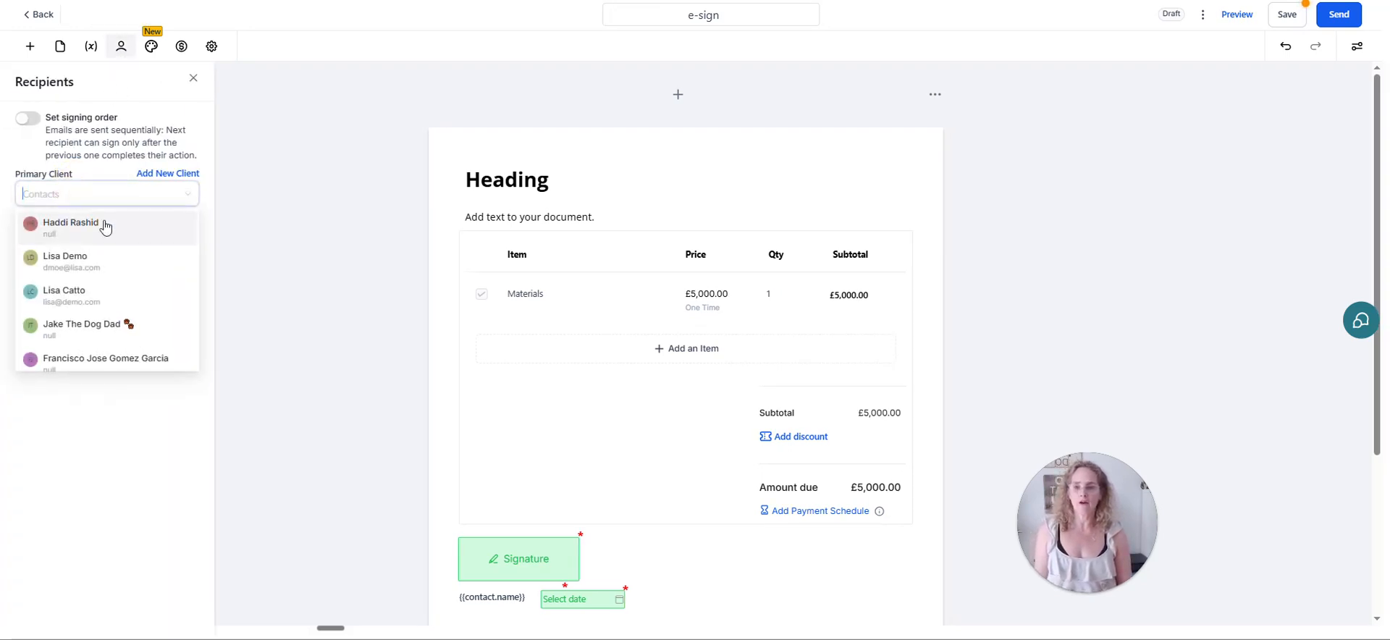
pyautogui.click(57, 295)
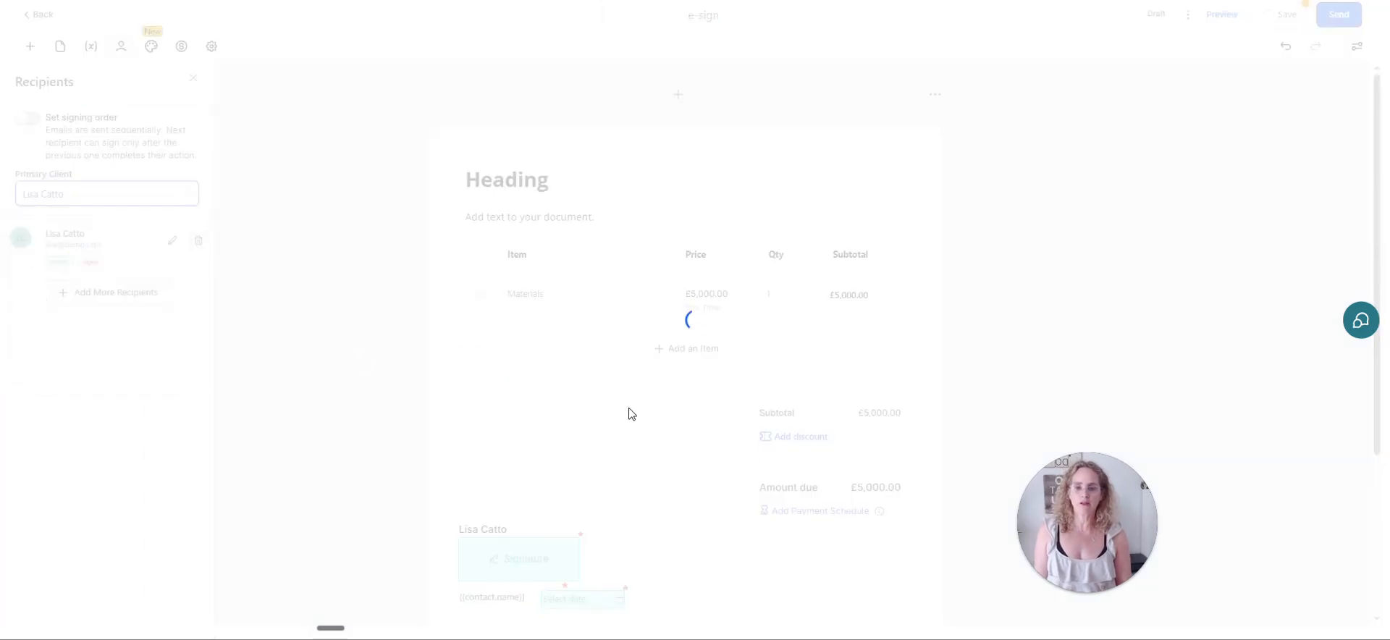
pyautogui.scroll(-1, 634, 435)
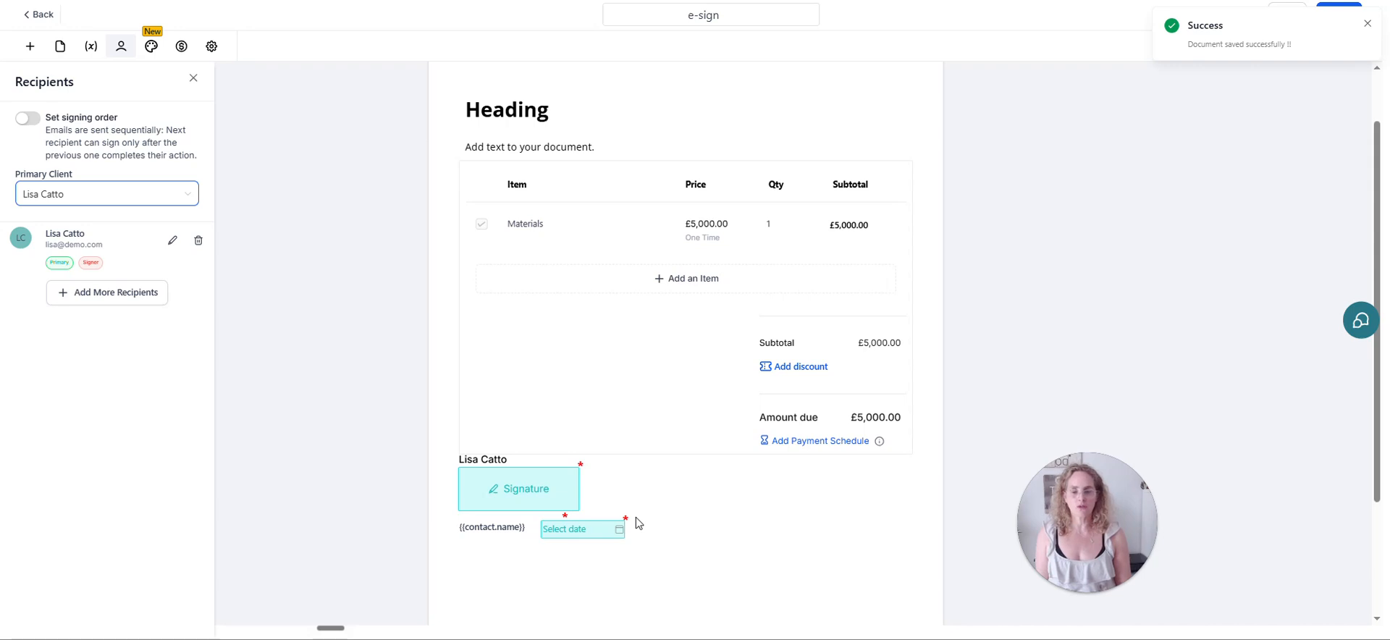
# Add a second signature field signed by your own user account, level with and to the right of the client's signature
pyautogui.click(29, 46)
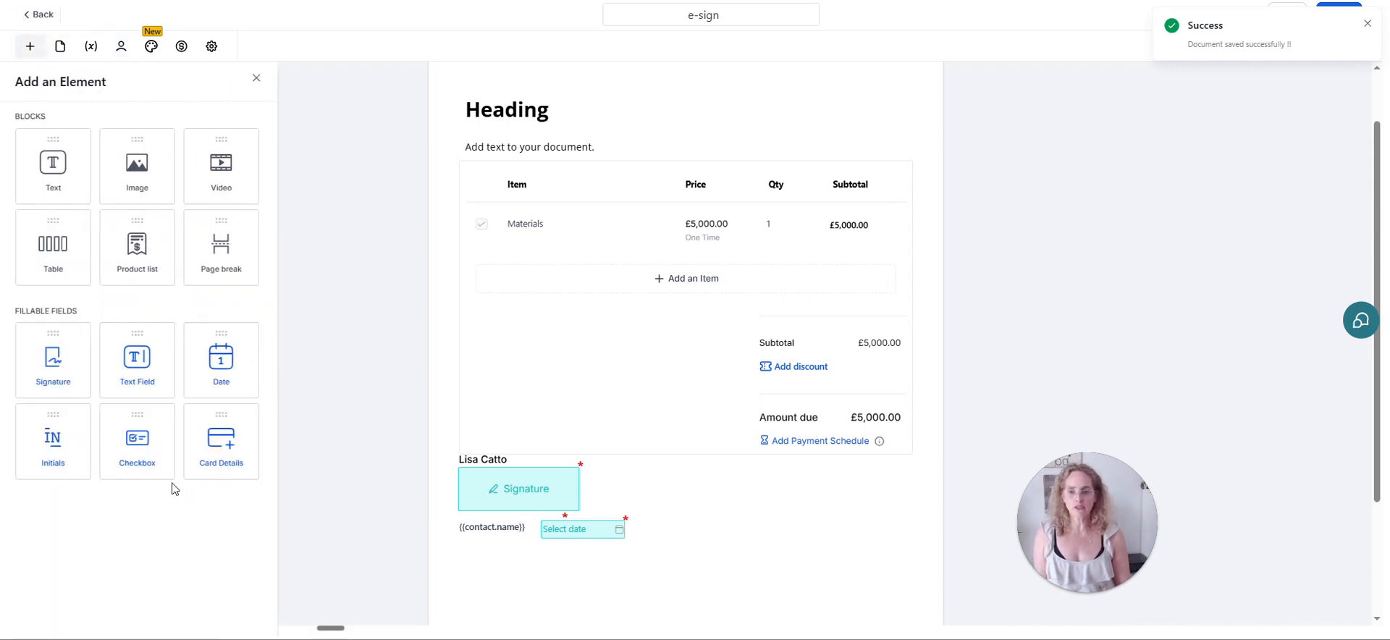
pyautogui.moveTo(46, 352)
pyautogui.mouseDown()
pyautogui.moveTo(984, 485)
pyautogui.moveTo(708, 497)
pyautogui.mouseUp()
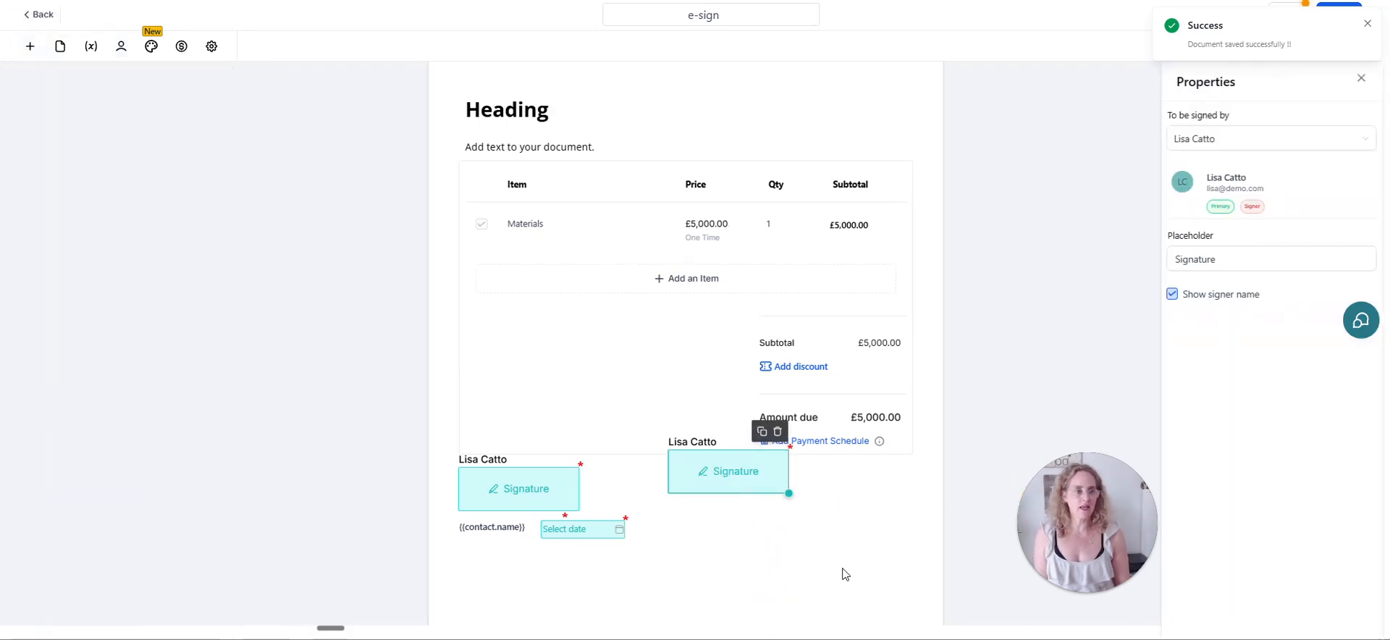
pyautogui.click(1221, 141)
pyautogui.click(1235, 202)
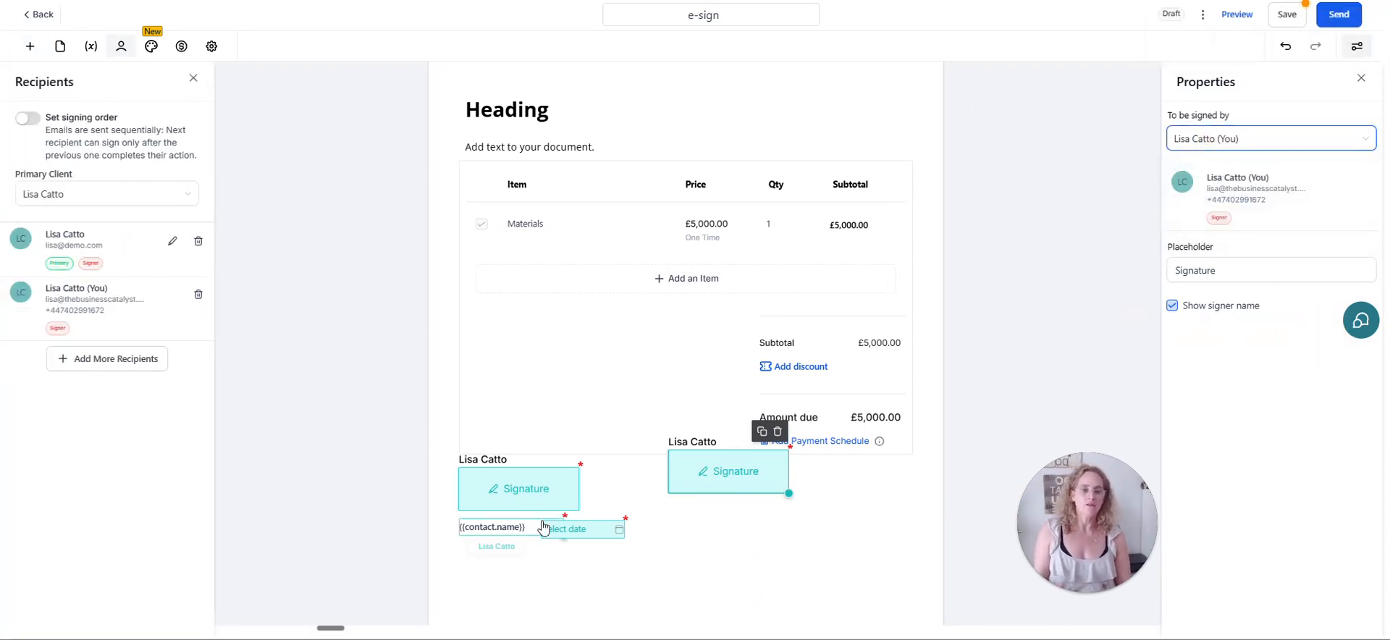
pyautogui.moveTo(689, 467); pyautogui.dragTo(713, 485)
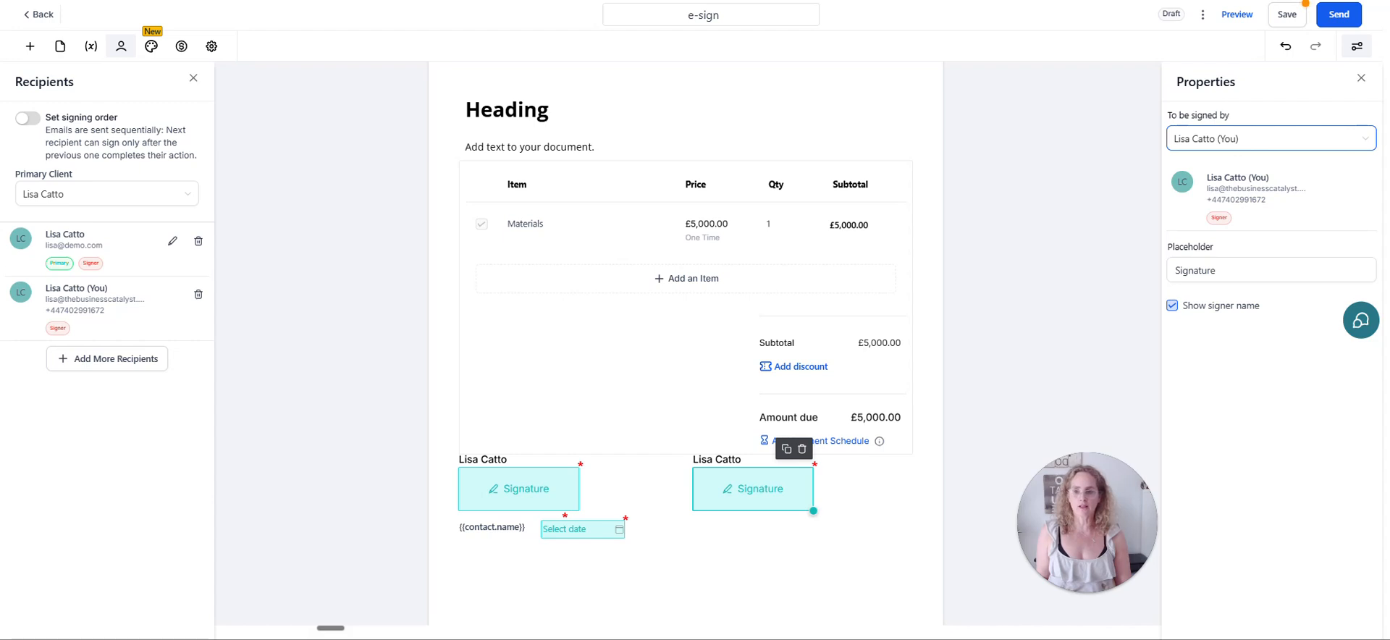
# Delete your own signature field and add the About Us: Left Aligned library block just below the client's signature
pyautogui.click(801, 449)
pyautogui.click(149, 46)
pyautogui.moveTo(71, 275)
pyautogui.mouseDown()
pyautogui.moveTo(536, 556)
pyautogui.moveTo(639, 549)
pyautogui.mouseUp()
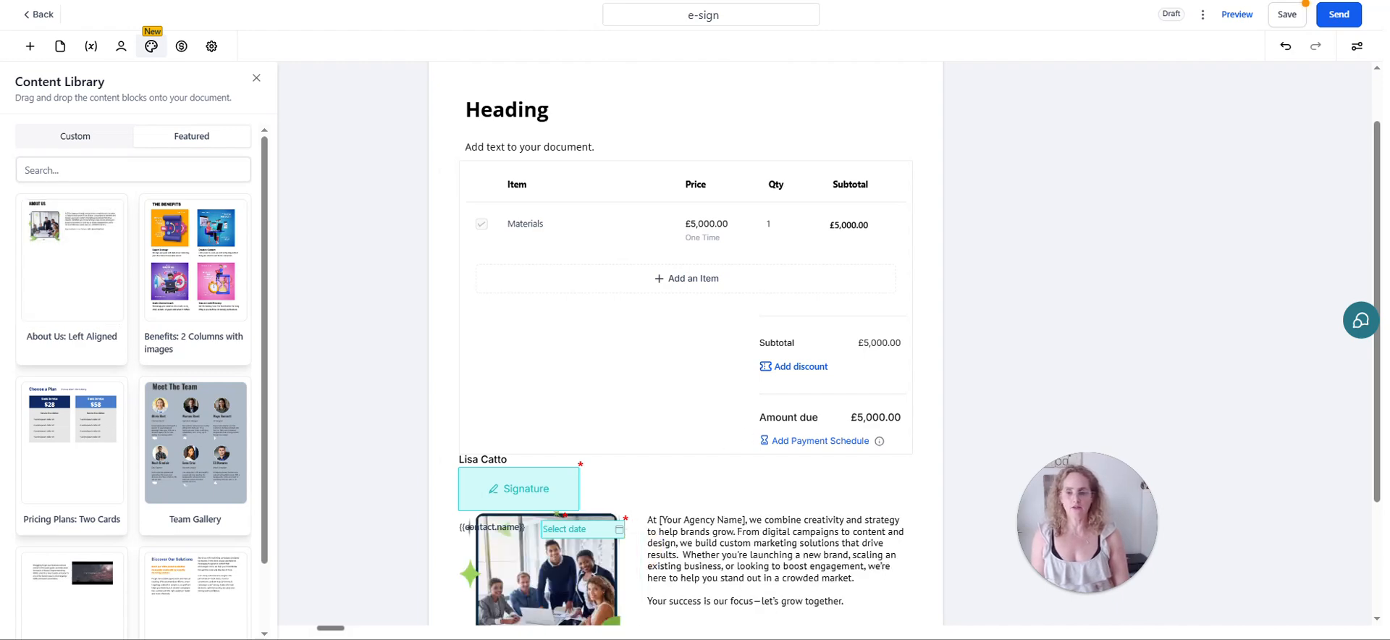
pyautogui.scroll(-2, 624, 370)
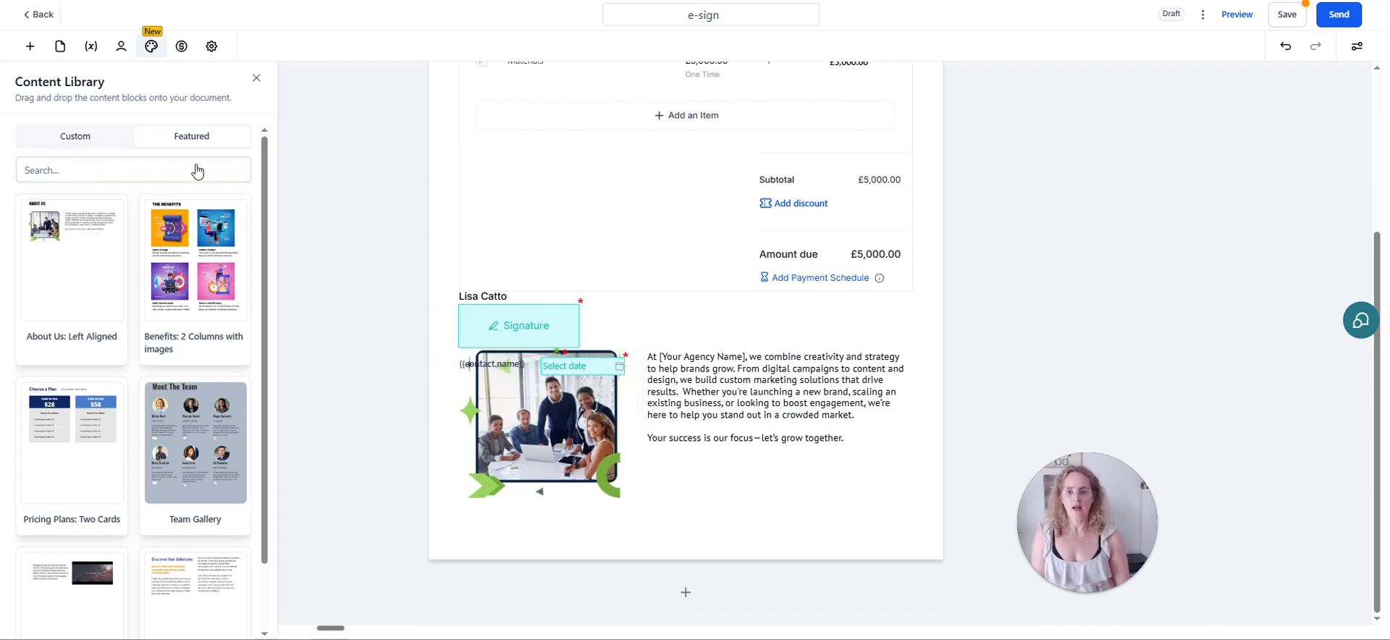
pyautogui.scroll(-2, 167, 470)
pyautogui.scroll(2, 167, 471)
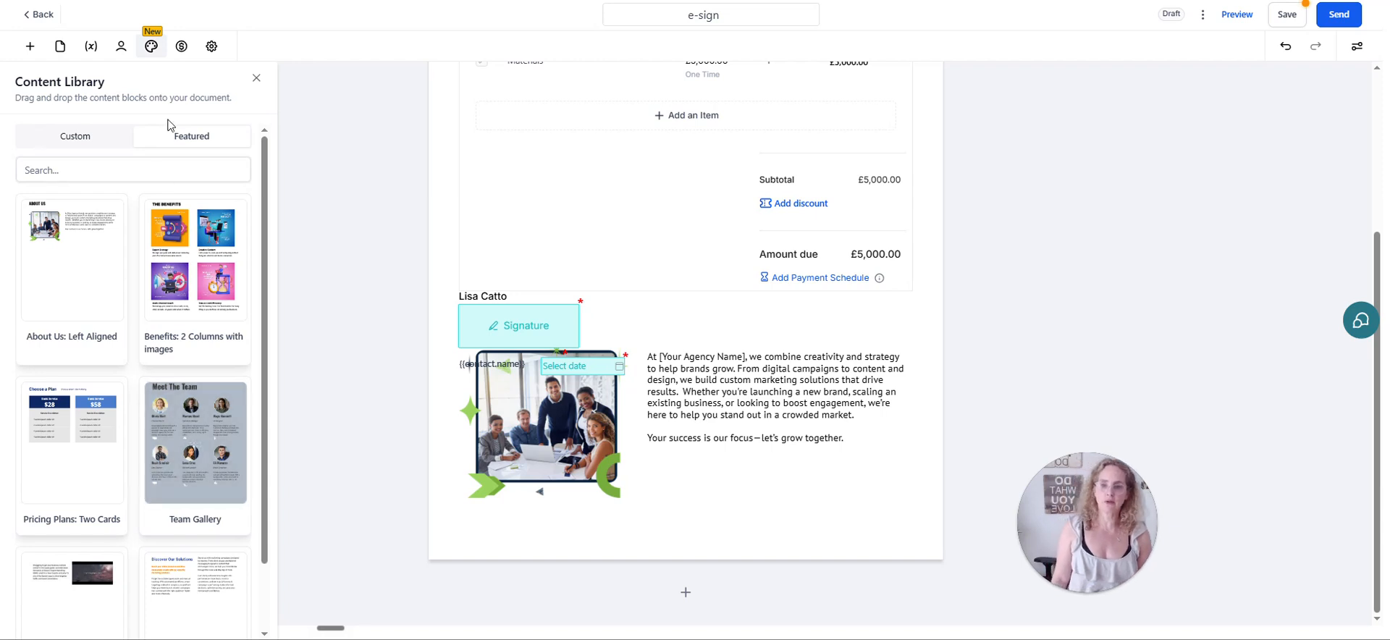
# Add a payment schedule of 50% upon primary signature and 50% after one month, and enable auto payment
pyautogui.click(181, 47)
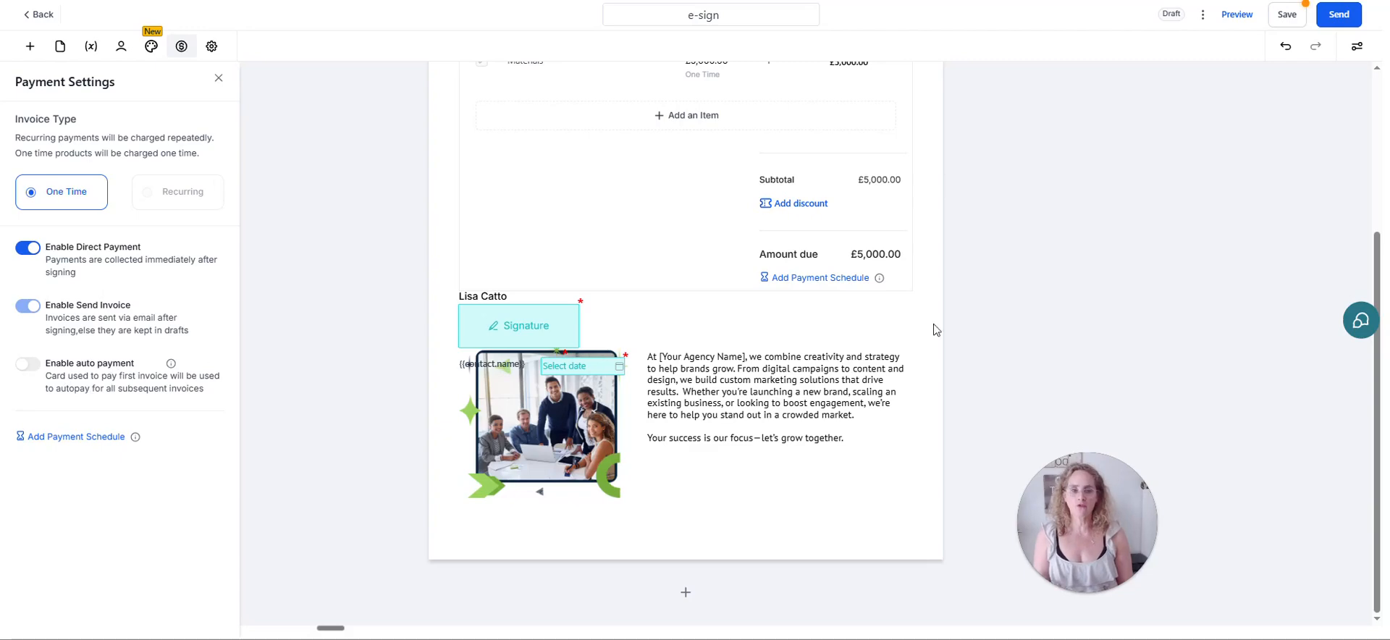
pyautogui.click(809, 286)
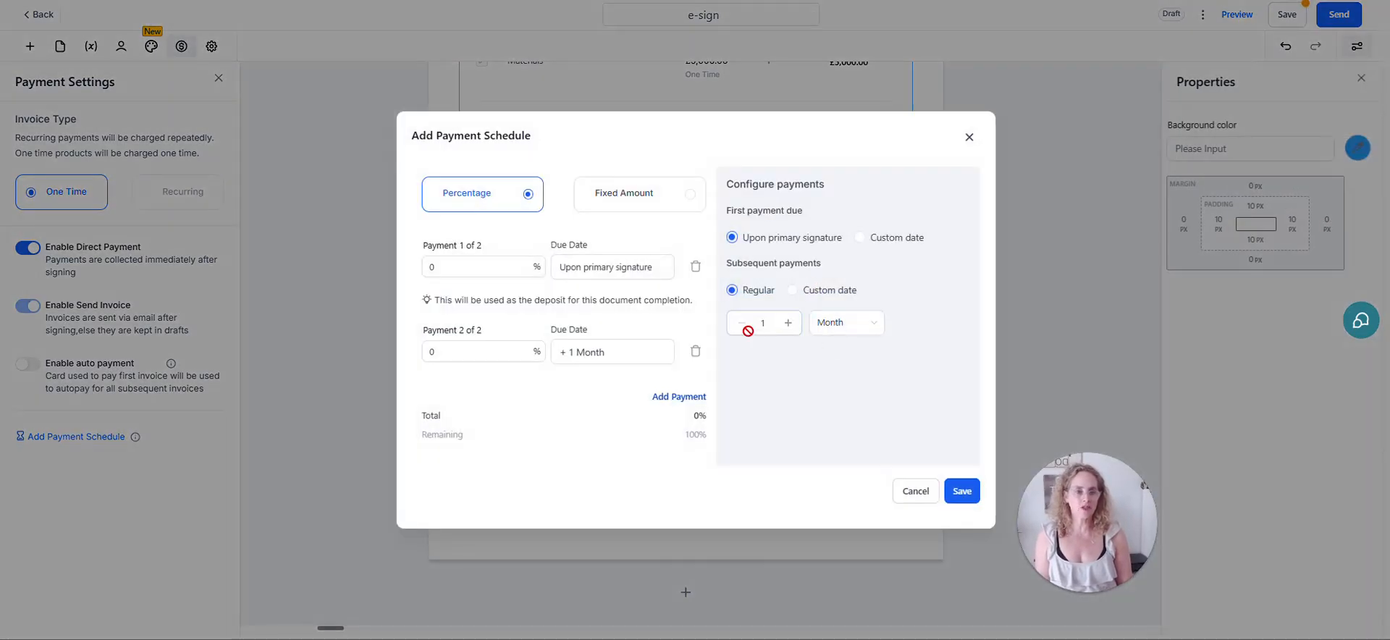
pyautogui.click(384, 266)
pyautogui.press('BackSpace')
pyautogui.write('50')
pyautogui.click(381, 343)
pyautogui.press('BackSpace')
pyautogui.write('50')
pyautogui.click(963, 491)
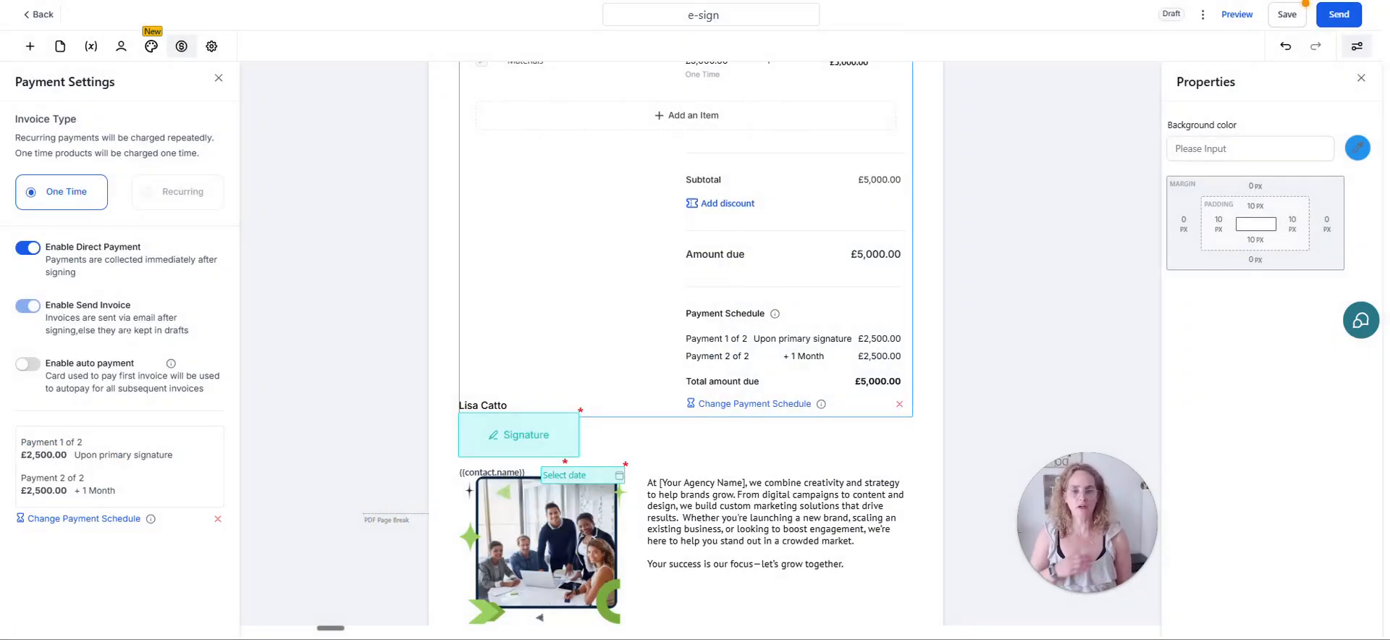
pyautogui.click(28, 364)
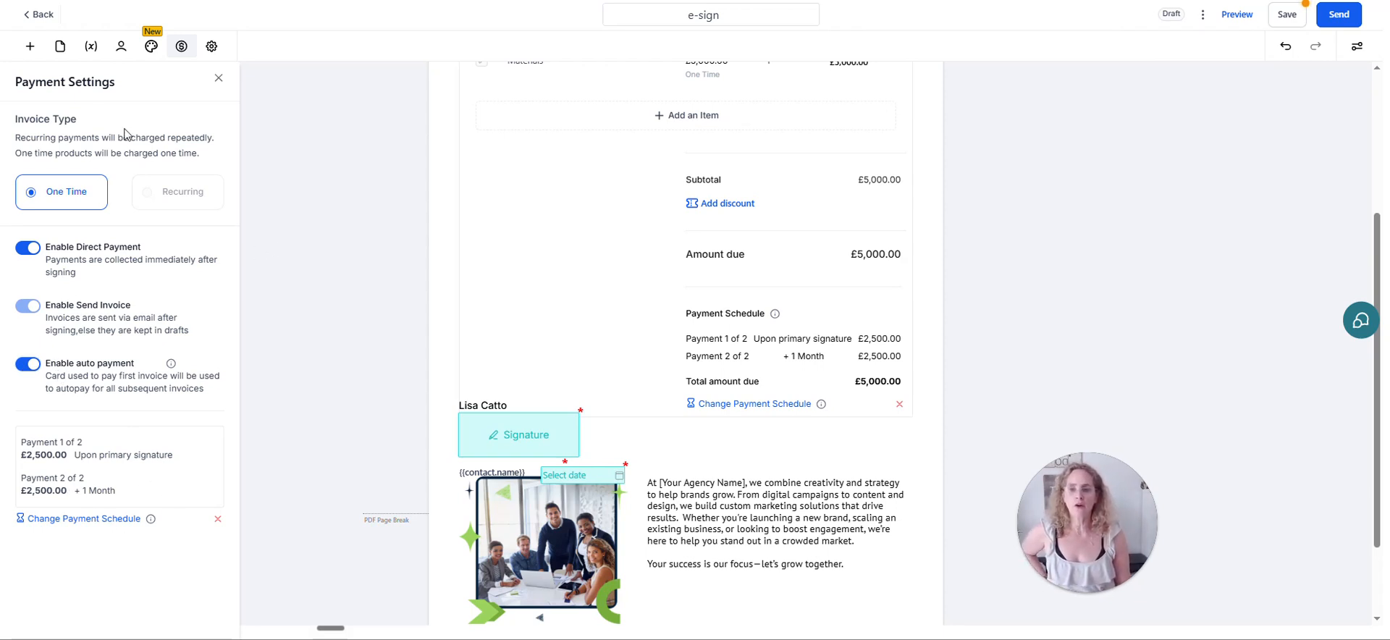
# Review the document's pages and variables, and check the form for a new variable without creating one
pyautogui.click(60, 46)
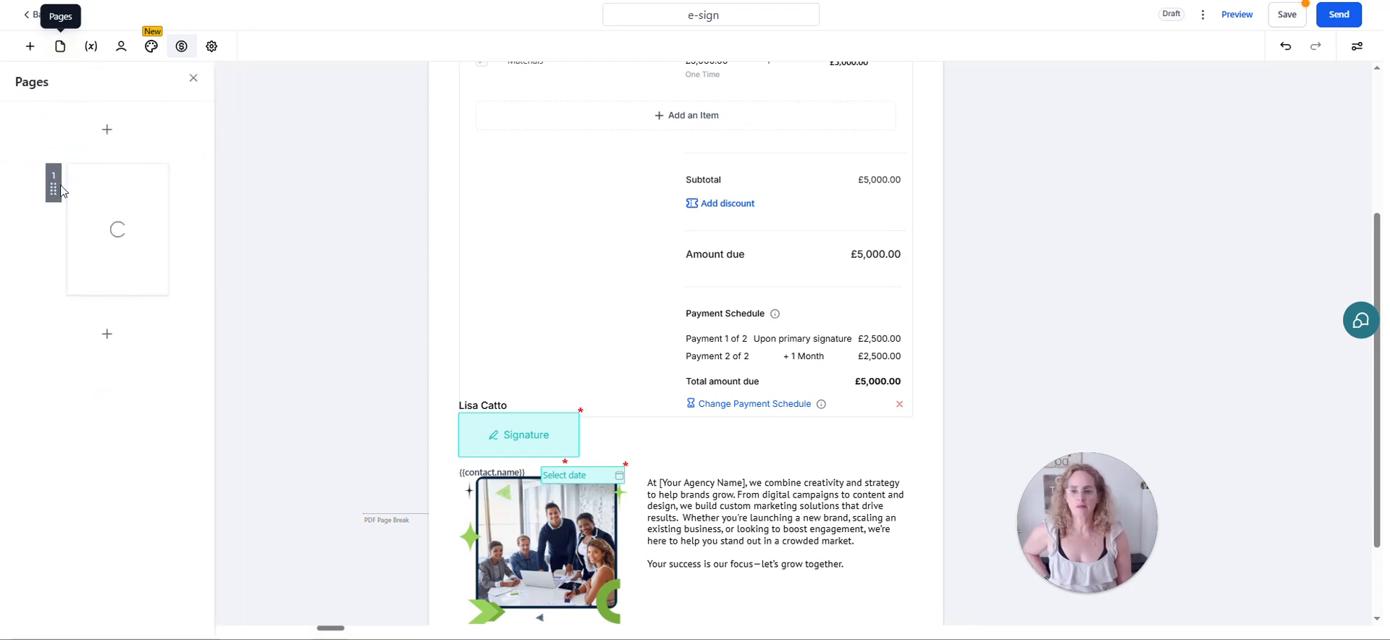
pyautogui.click(91, 48)
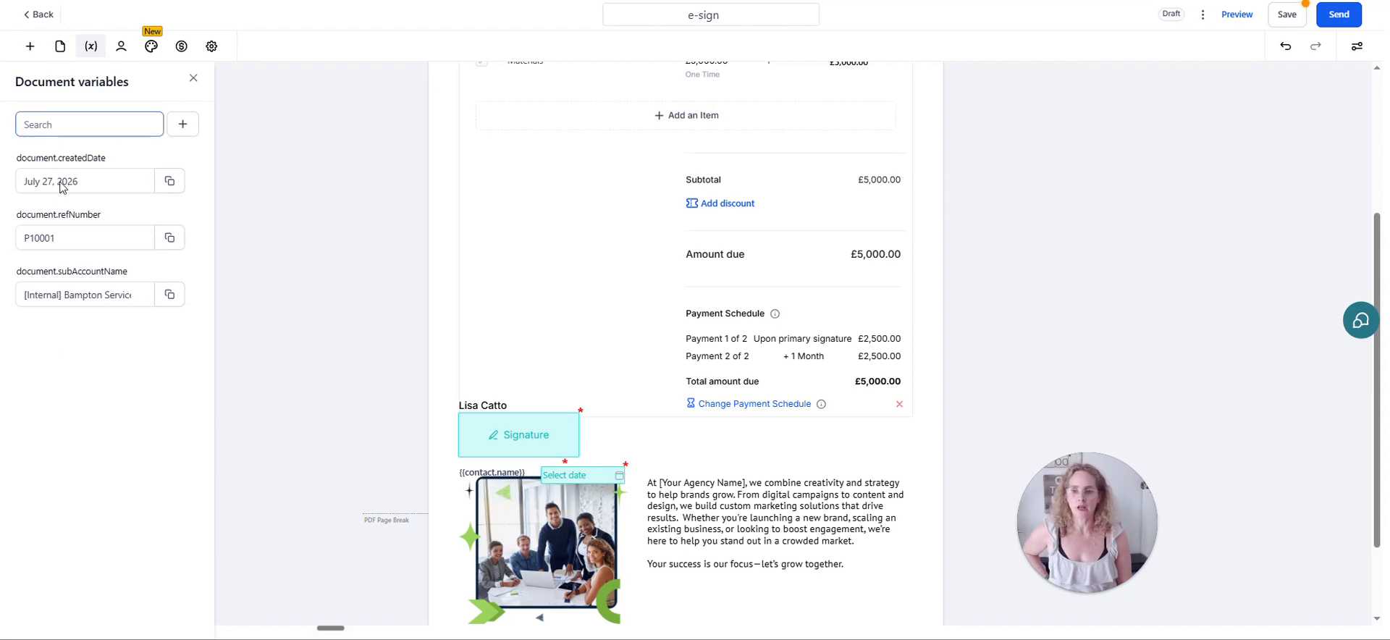
pyautogui.click(183, 124)
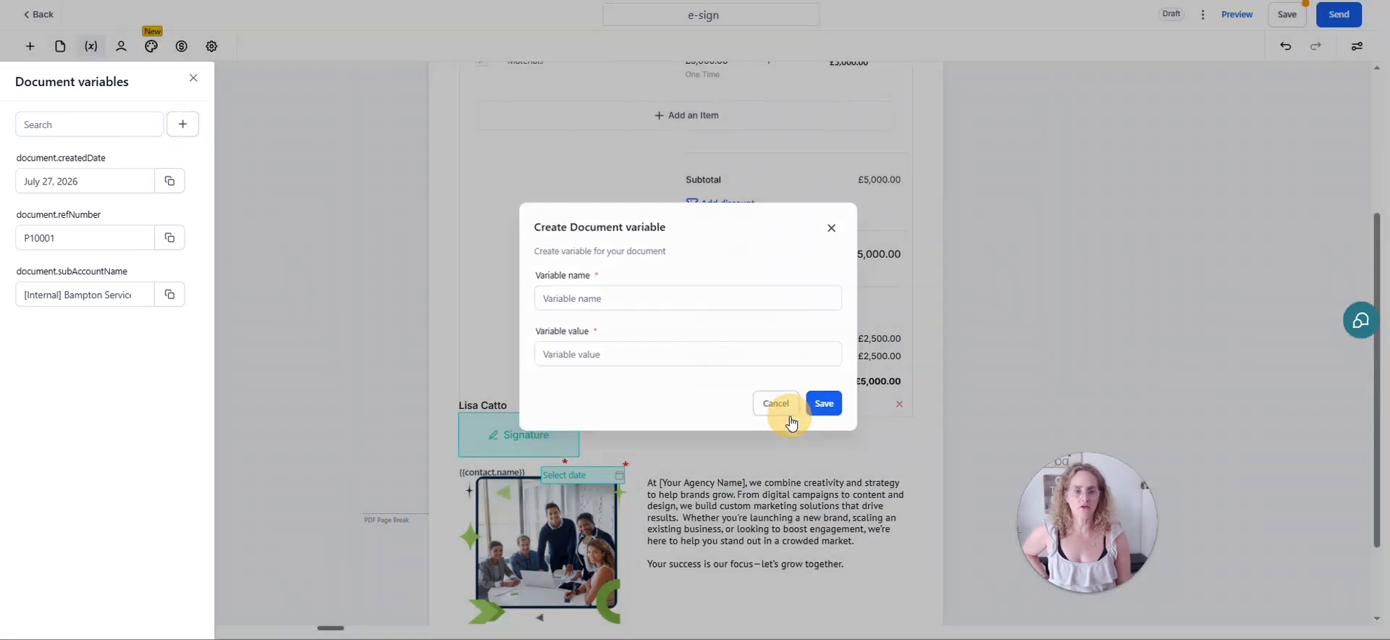
pyautogui.click(787, 410)
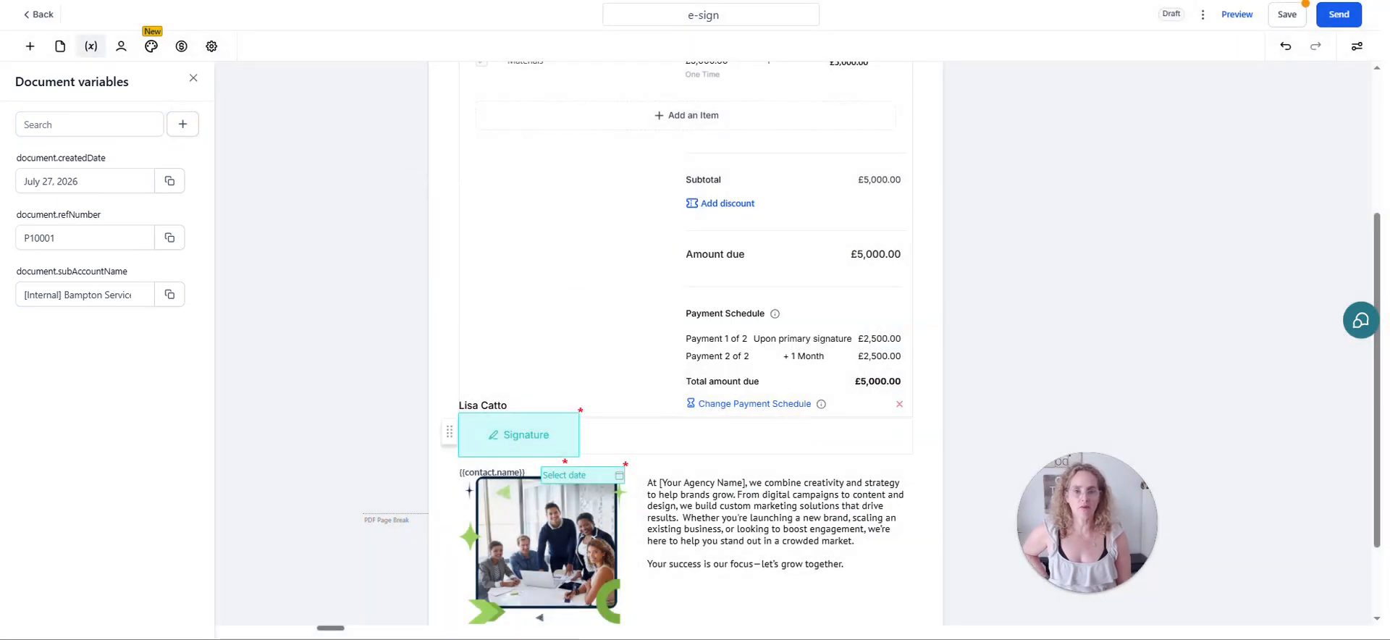
pyautogui.scroll(2, 407, 362)
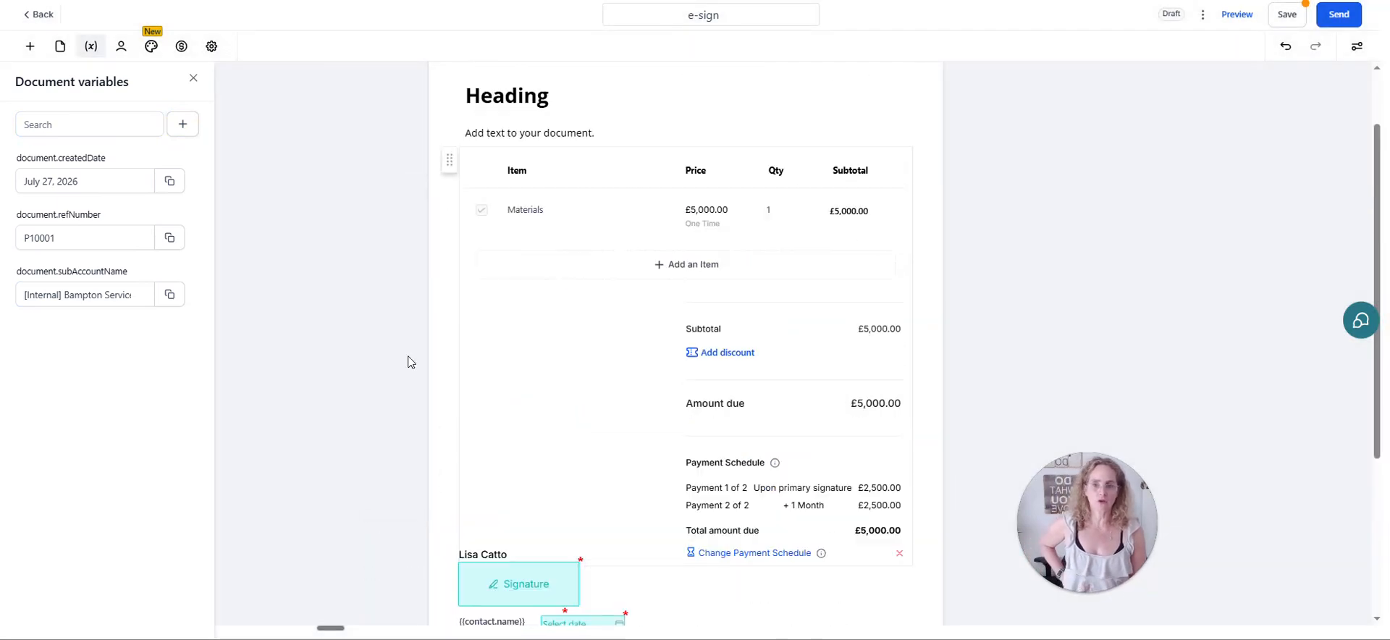
# Check the document's recipients and the custom blocks in the content library
pyautogui.click(121, 45)
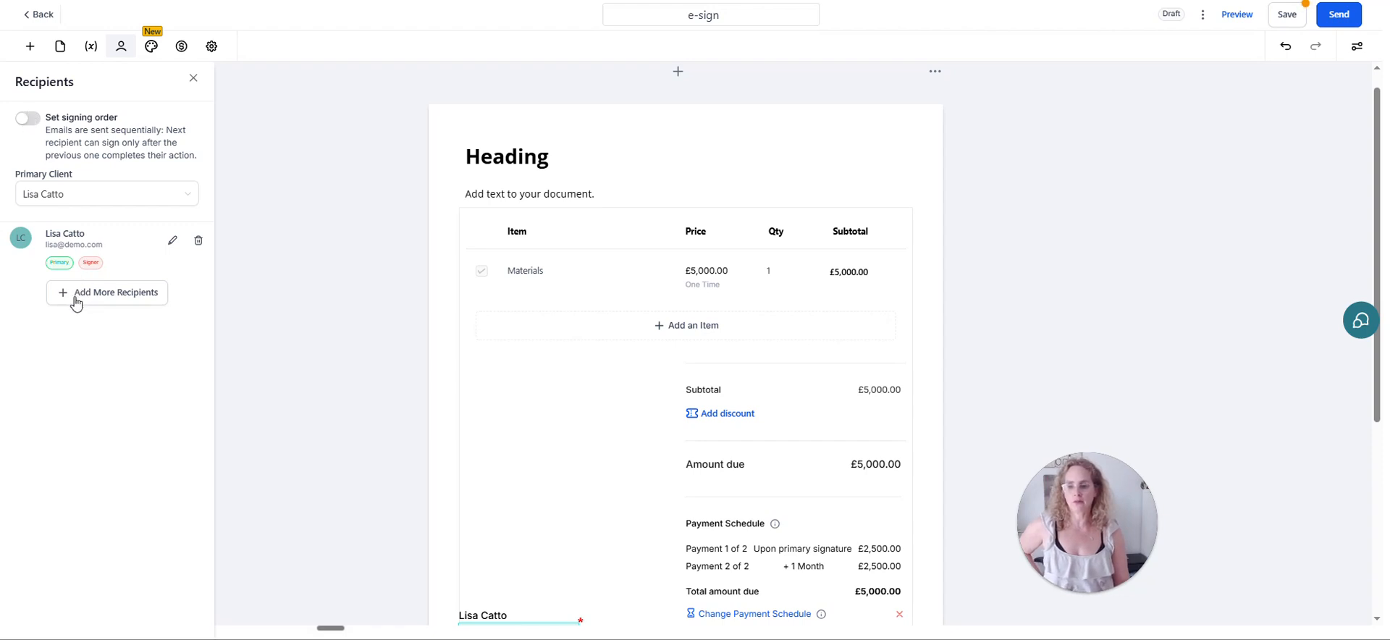
pyautogui.click(151, 45)
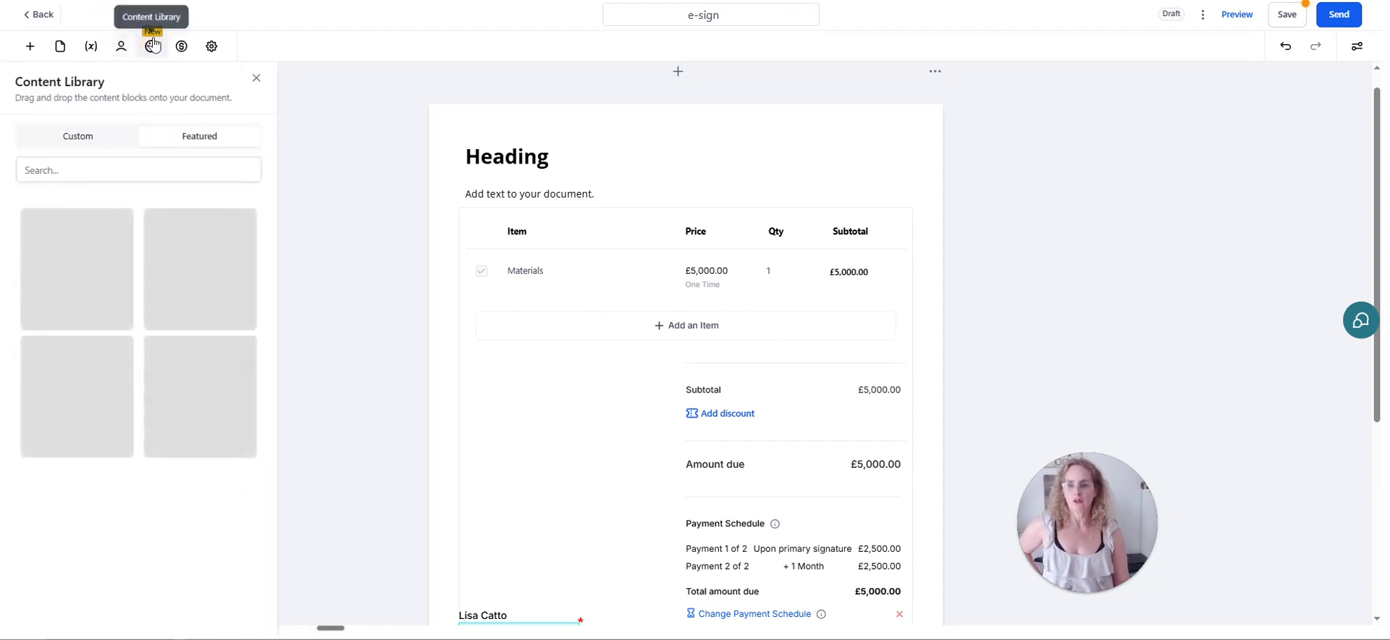
pyautogui.click(73, 136)
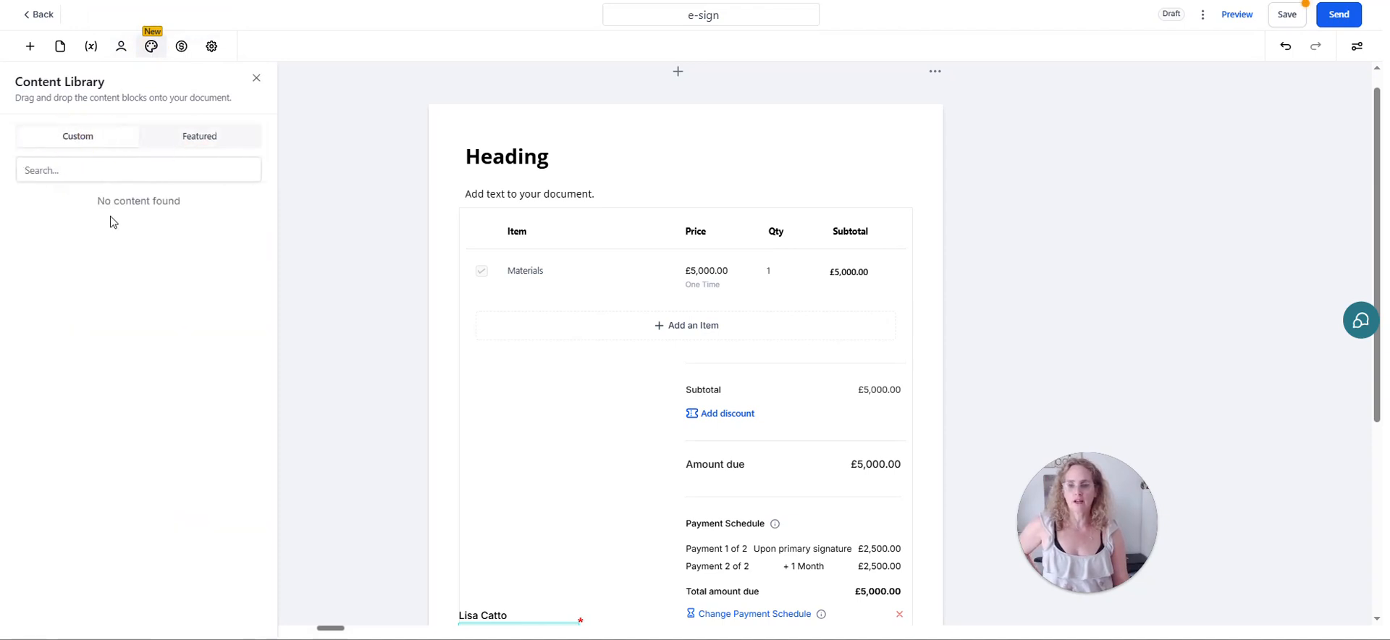
pyautogui.click(181, 45)
# Enable redirection to a custom URL in the document settings, and leave the document without saving
pyautogui.click(211, 46)
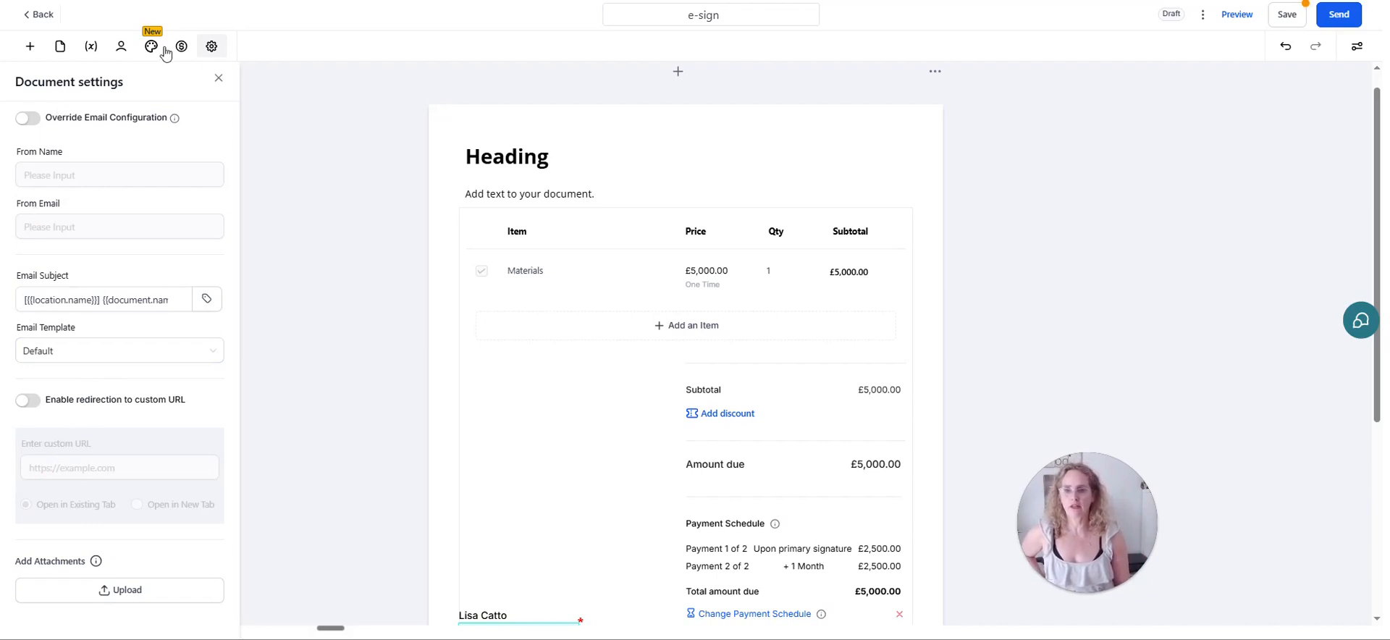
pyautogui.click(29, 400)
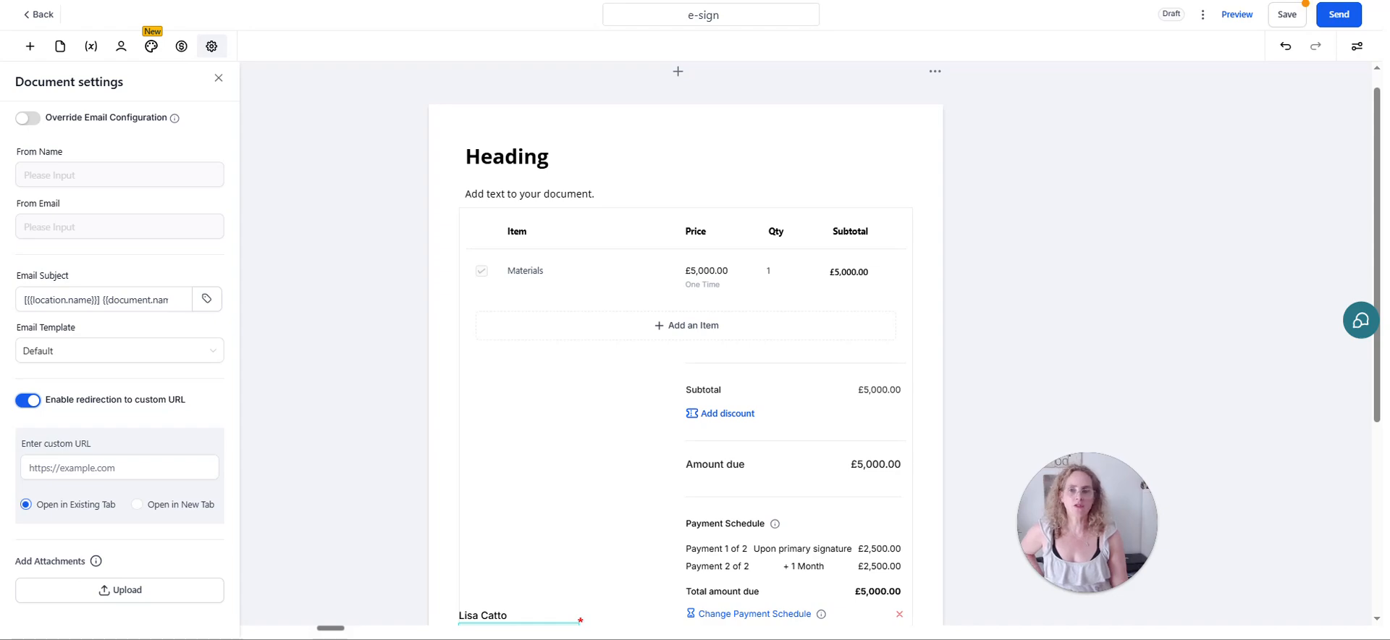
pyautogui.click(39, 20)
pyautogui.click(837, 379)
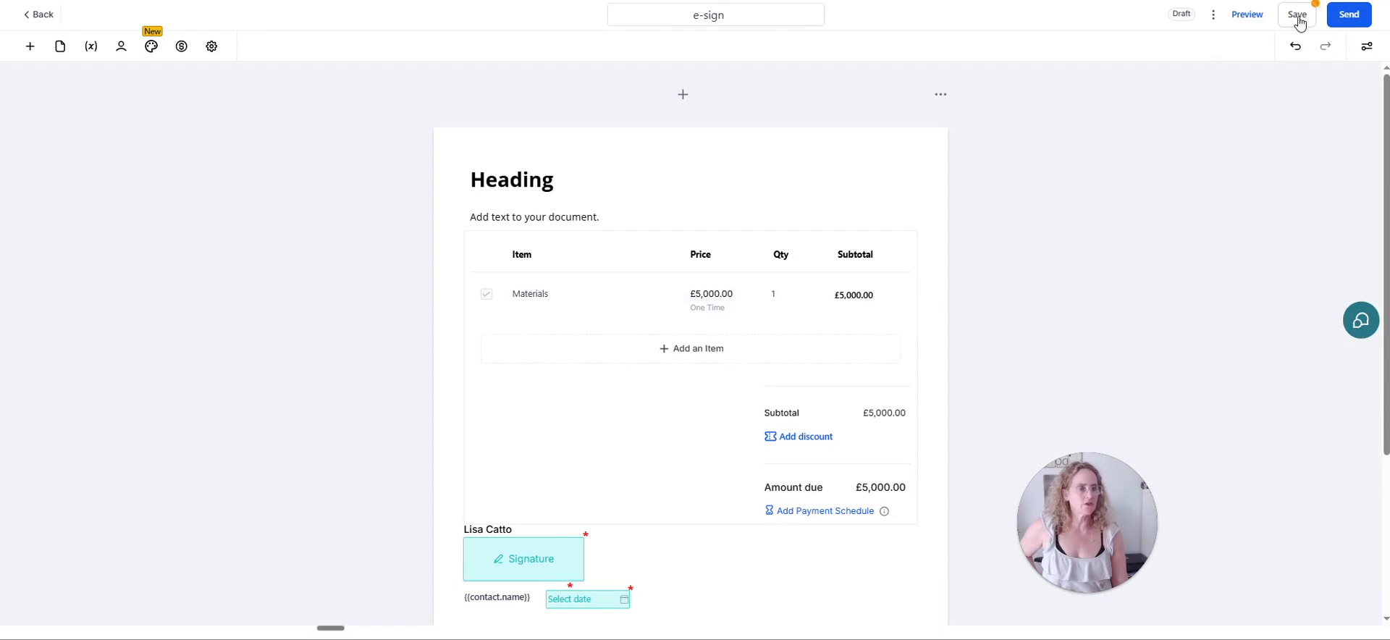
# Examine the e-sign document's additional actions and its email sending options without sending it
pyautogui.click(1213, 18)
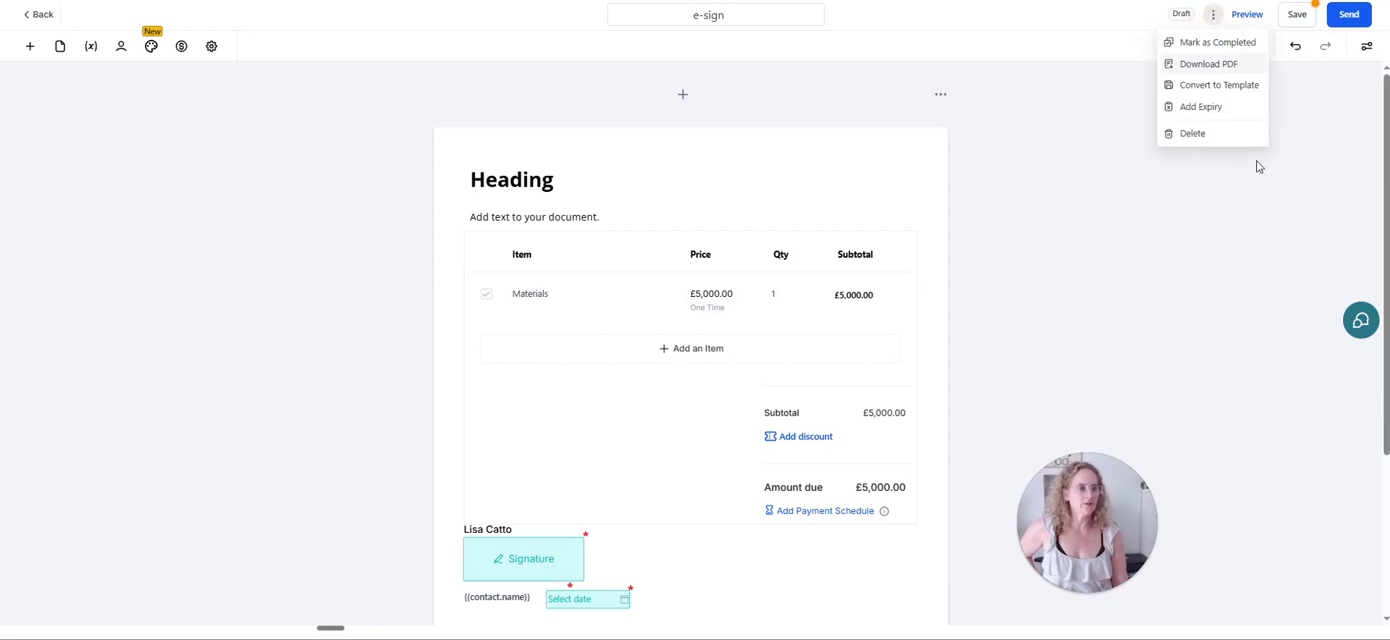
pyautogui.click(1214, 268)
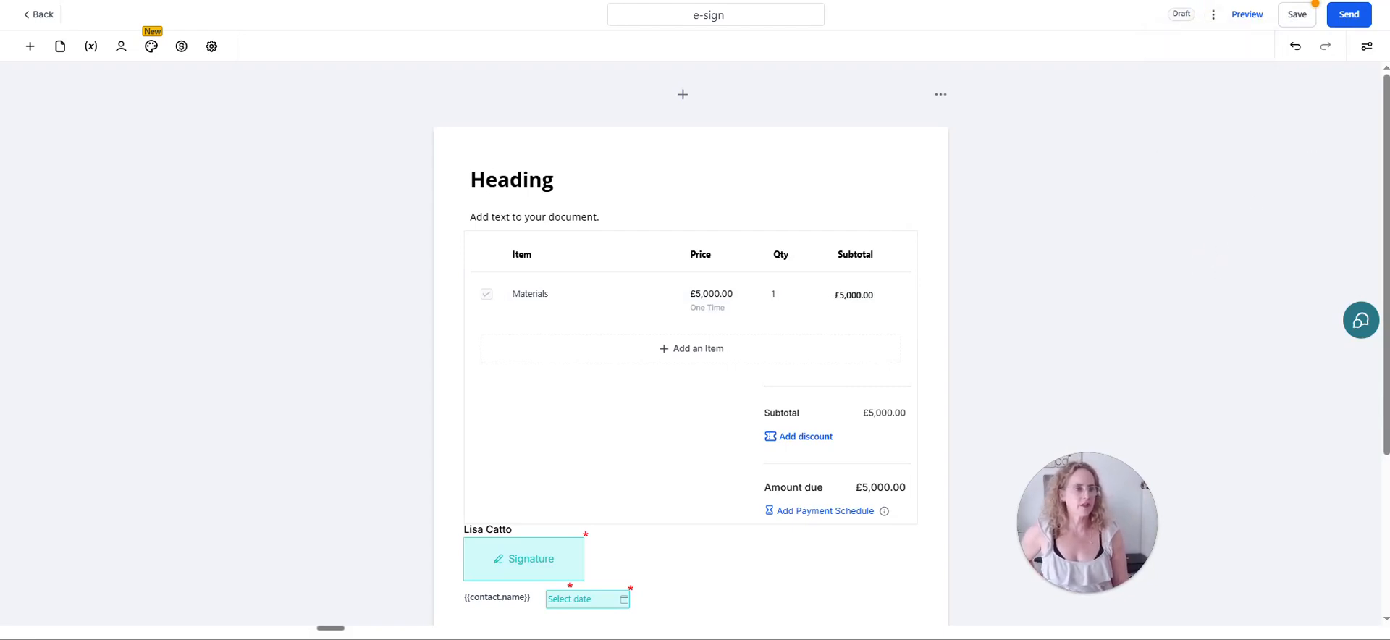
pyautogui.click(1352, 16)
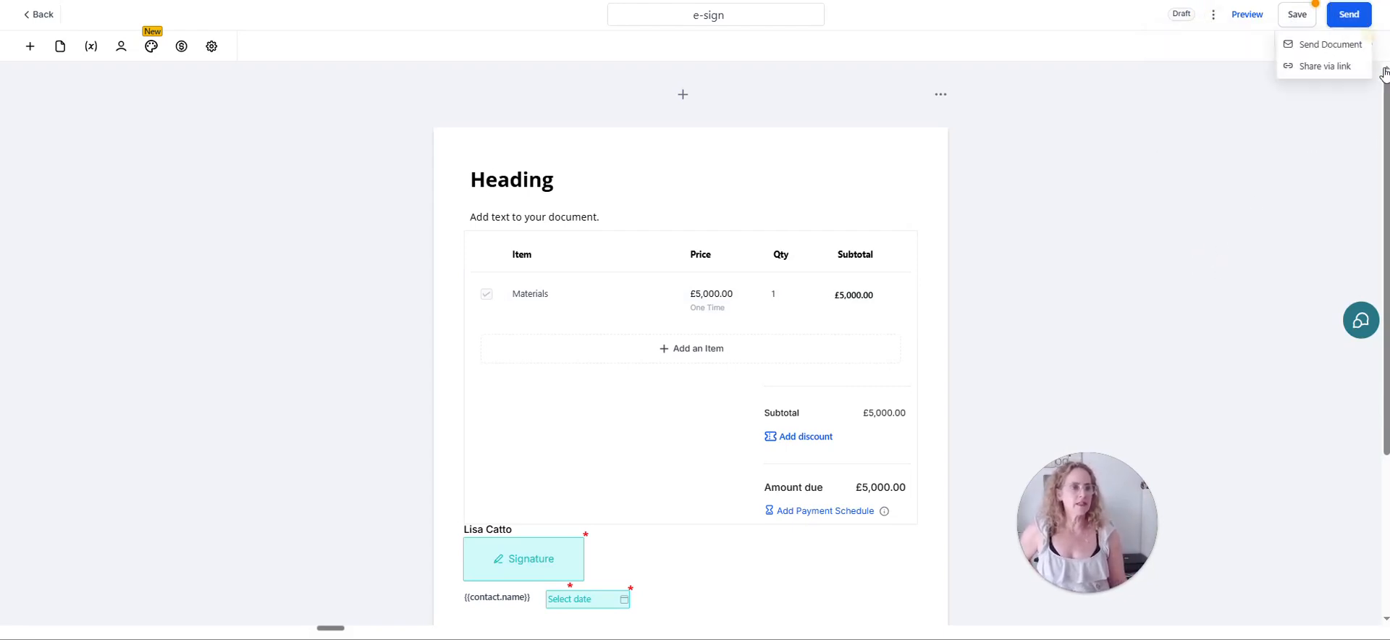
pyautogui.click(1321, 44)
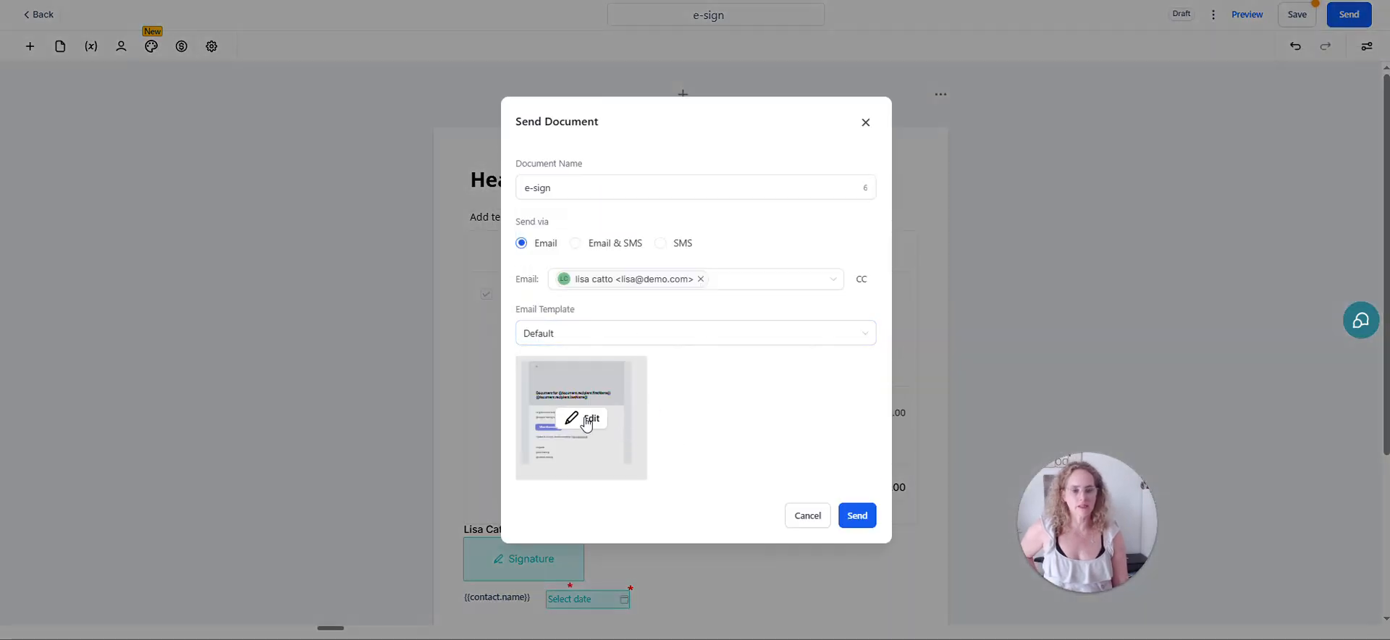
pyautogui.click(793, 521)
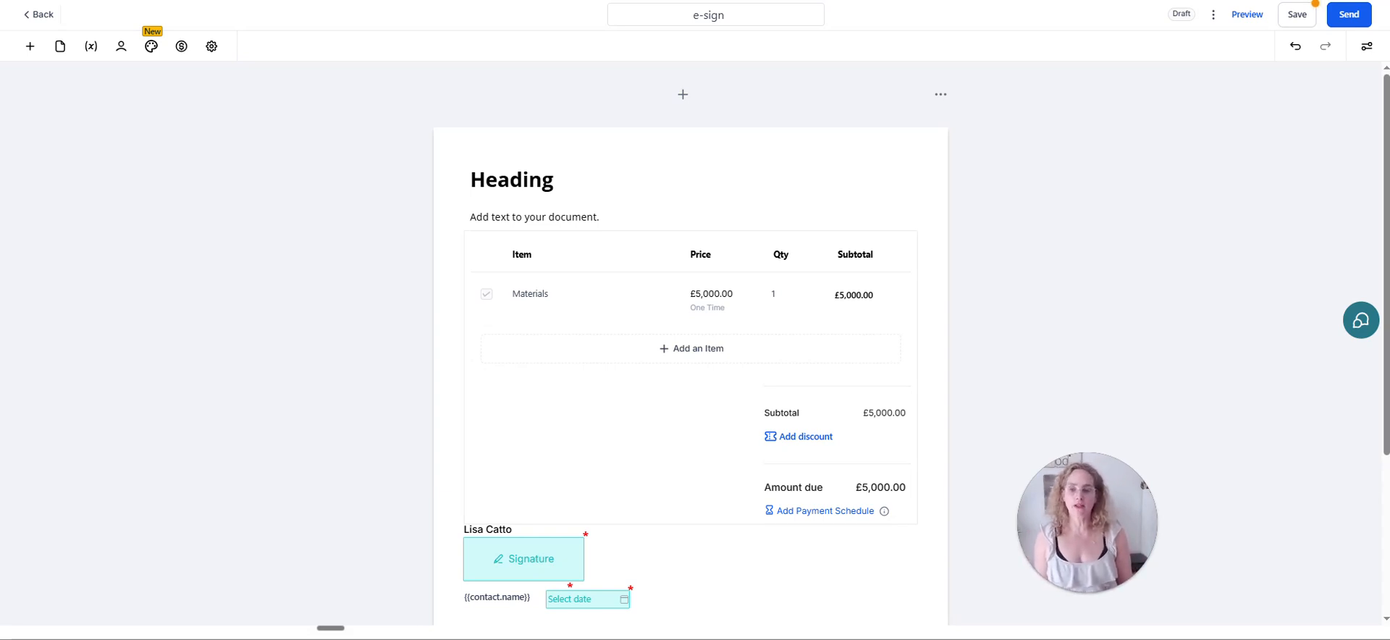
# Leave the e-sign document without saving and open the list of public documents
pyautogui.click(29, 14)
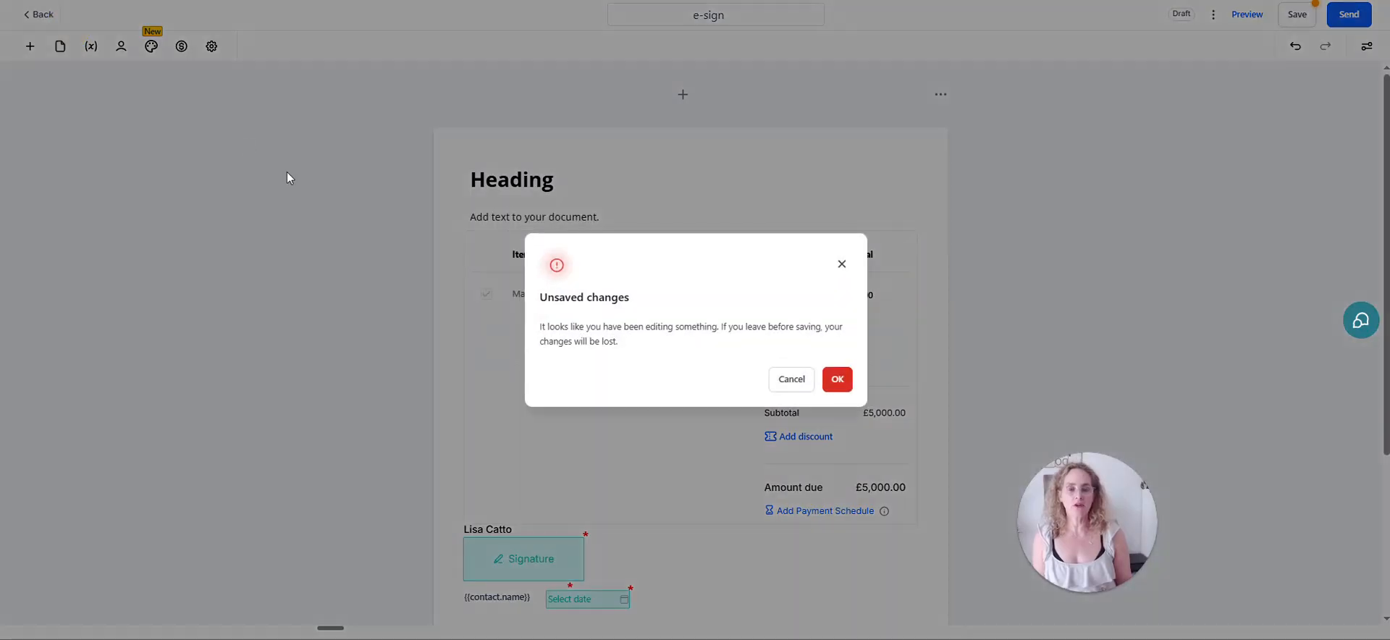
pyautogui.click(836, 377)
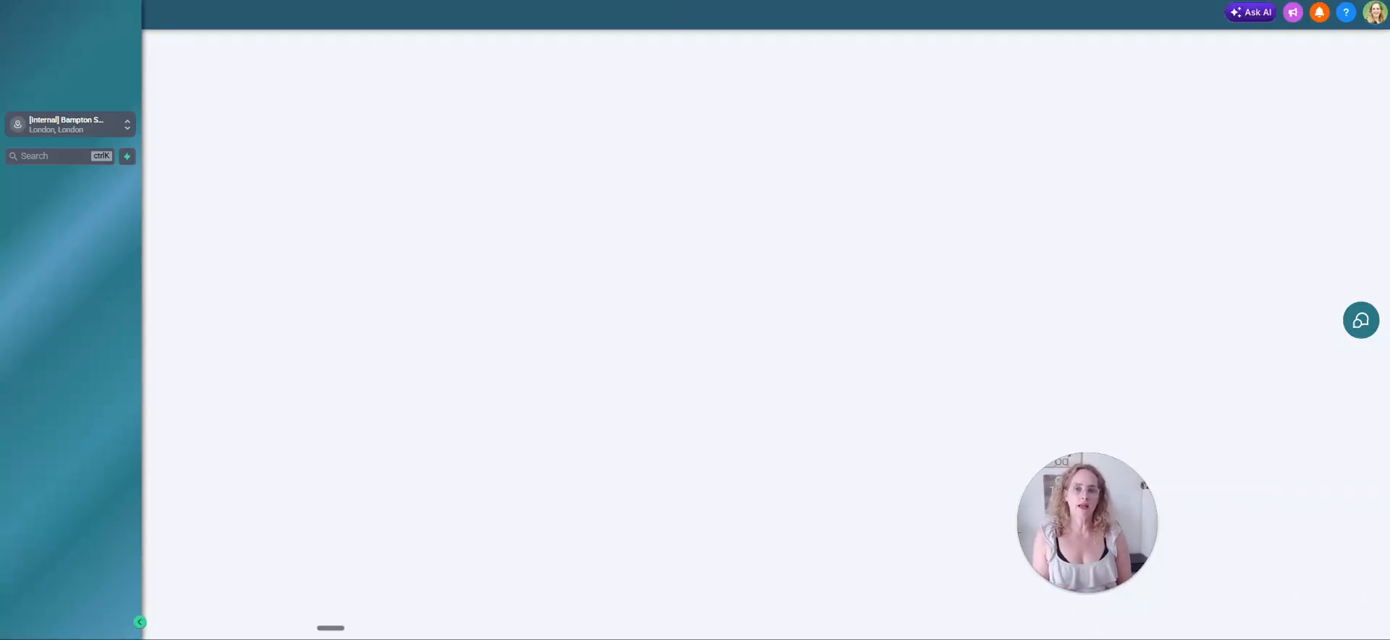
pyautogui.moveTo(410, 82)
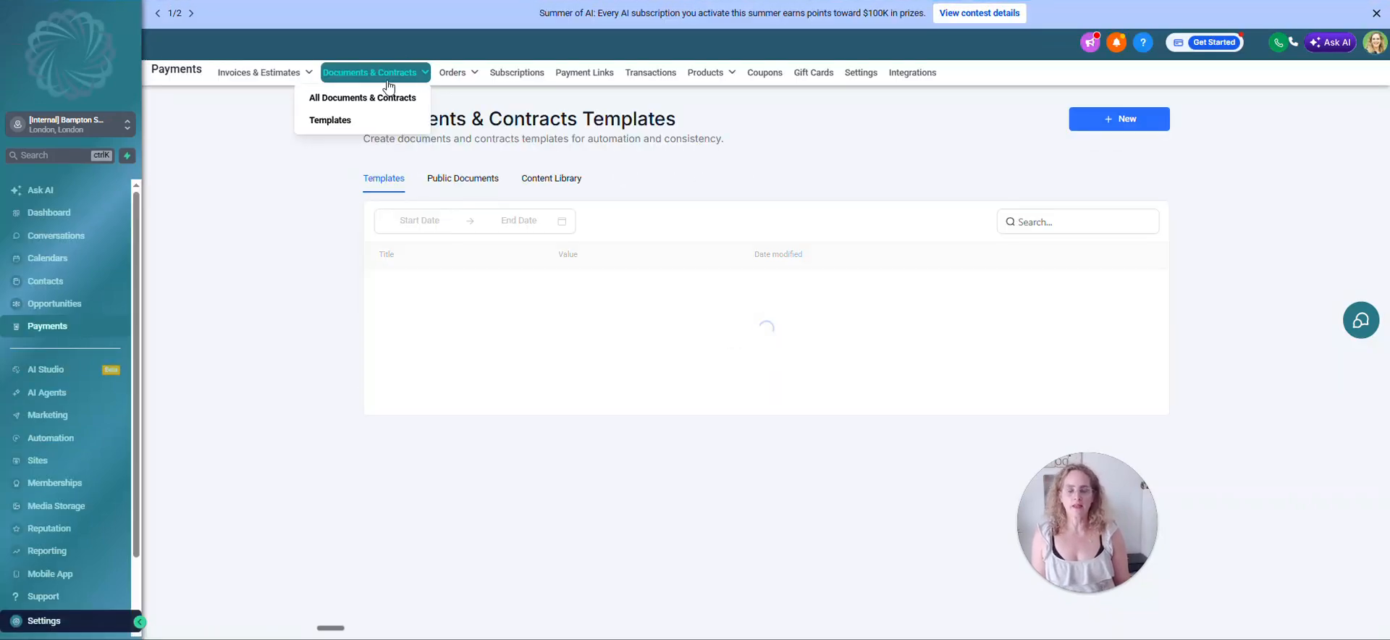
pyautogui.click(461, 178)
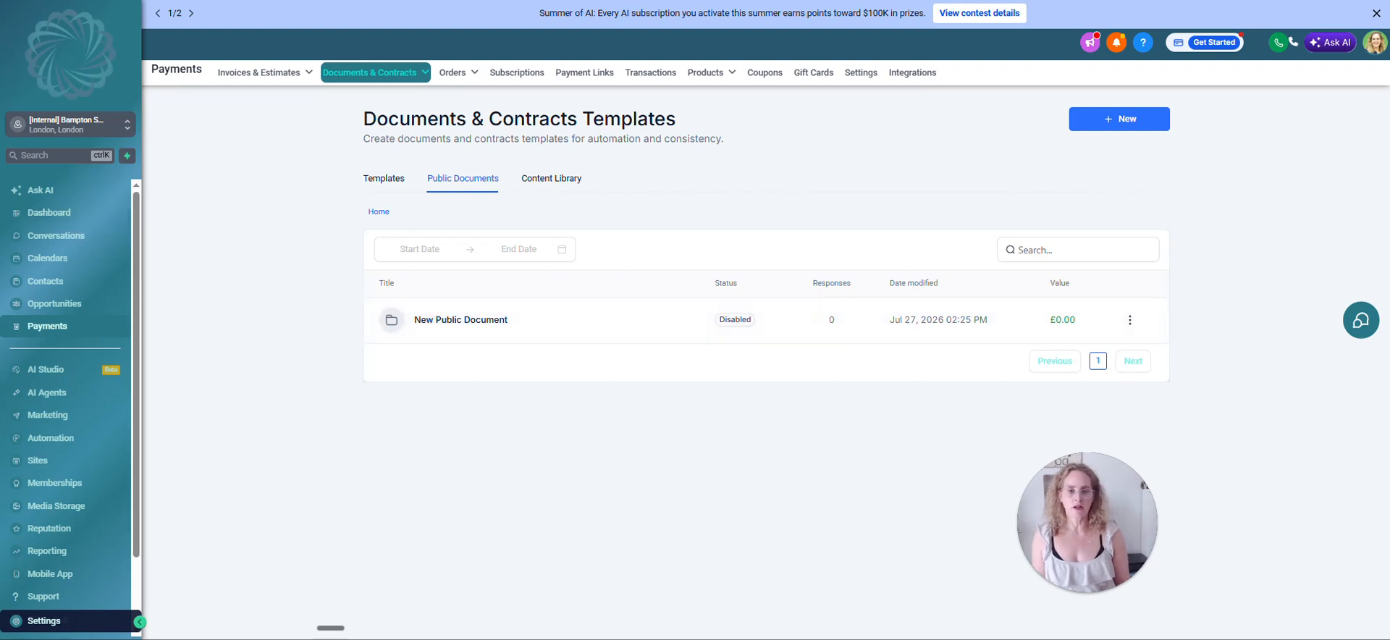
# Create a new public document, place a text block at the top of its page, and save it
pyautogui.click(1155, 118)
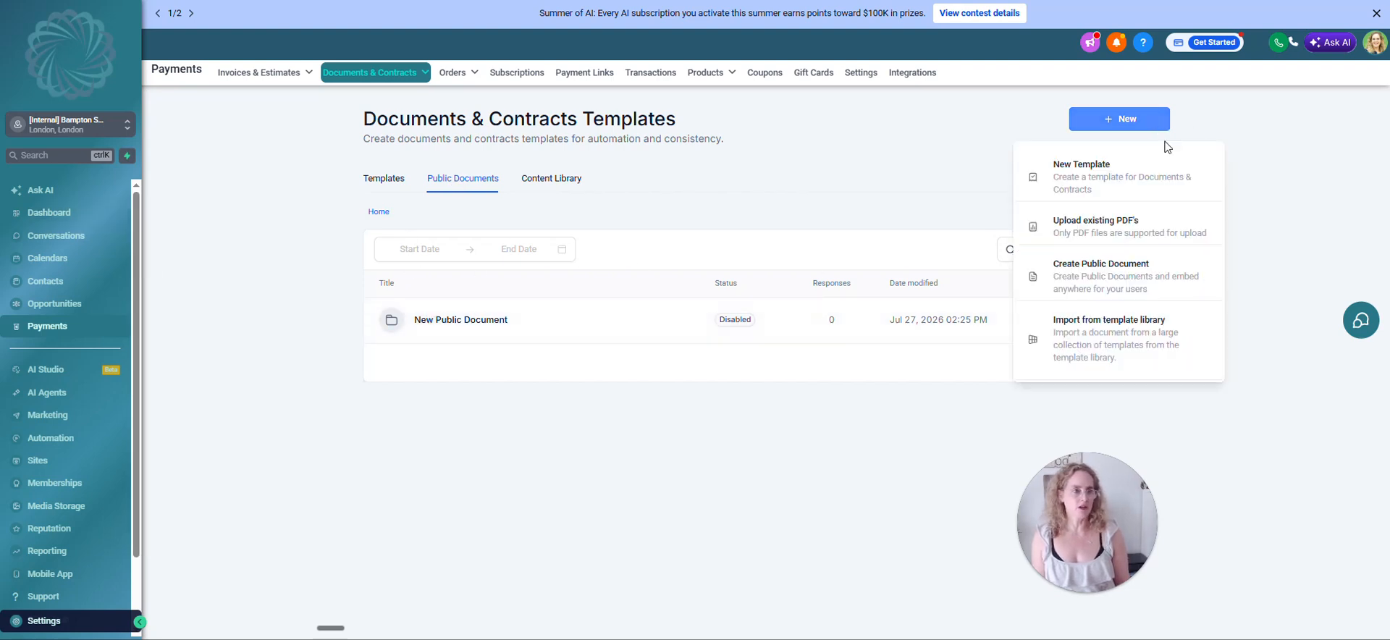
pyautogui.click(1104, 284)
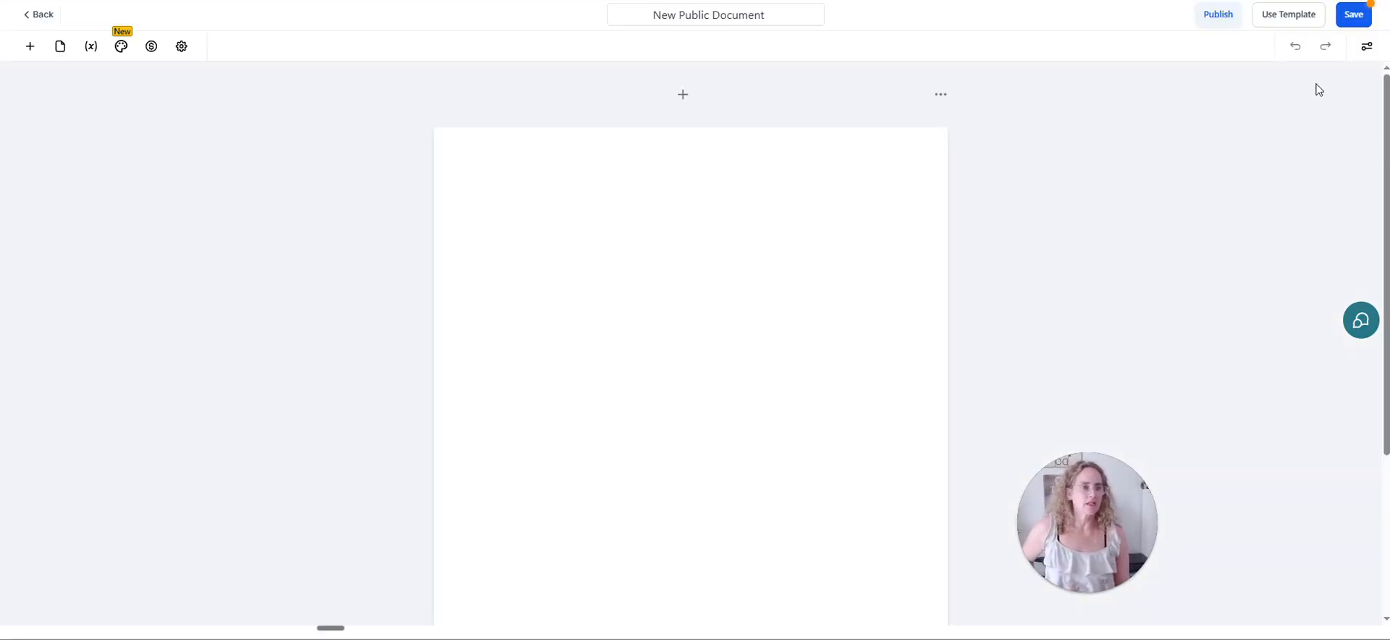
pyautogui.click(36, 49)
pyautogui.moveTo(51, 163); pyautogui.dragTo(670, 193)
pyautogui.click(1356, 13)
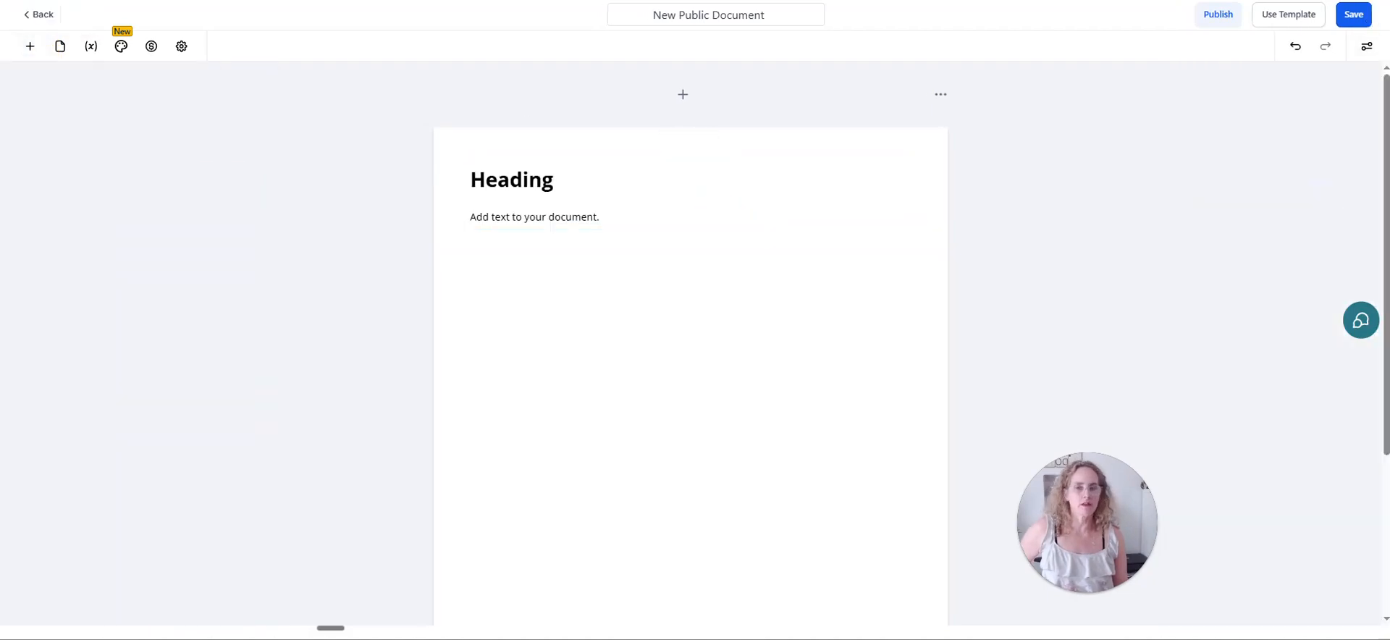
# Publish the public document and view its signer form through the public link in the browser
pyautogui.click(1215, 16)
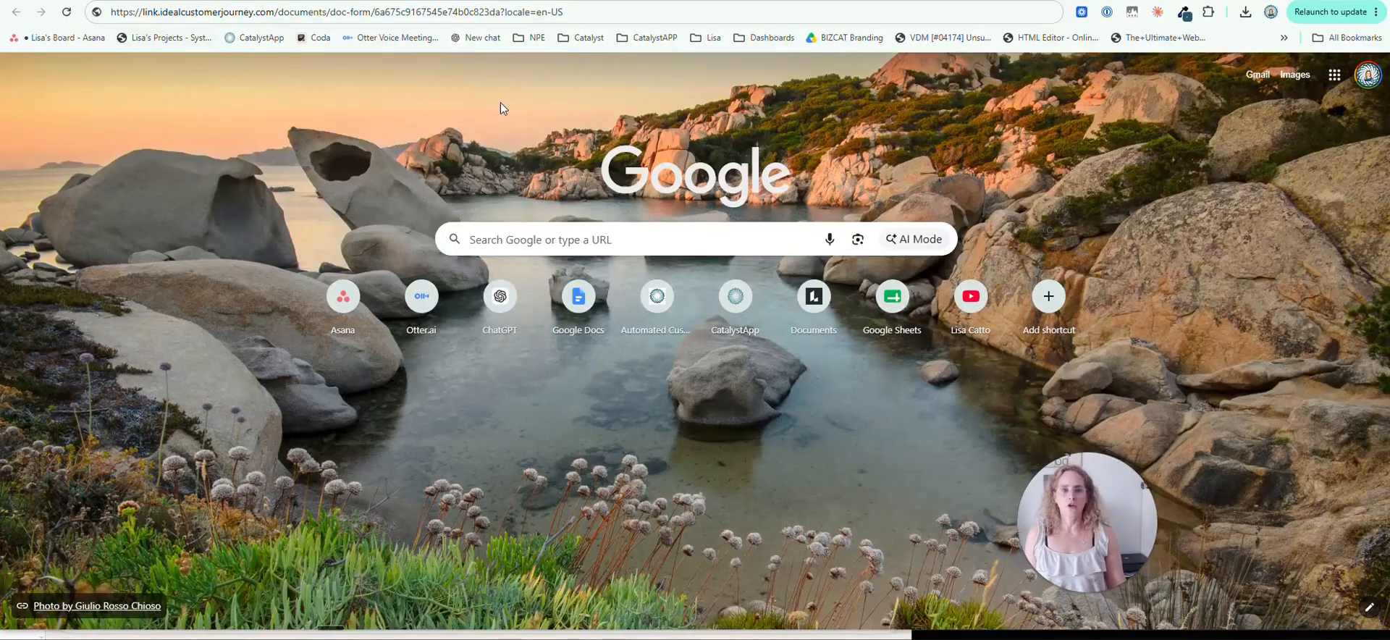
pyautogui.press('Return')
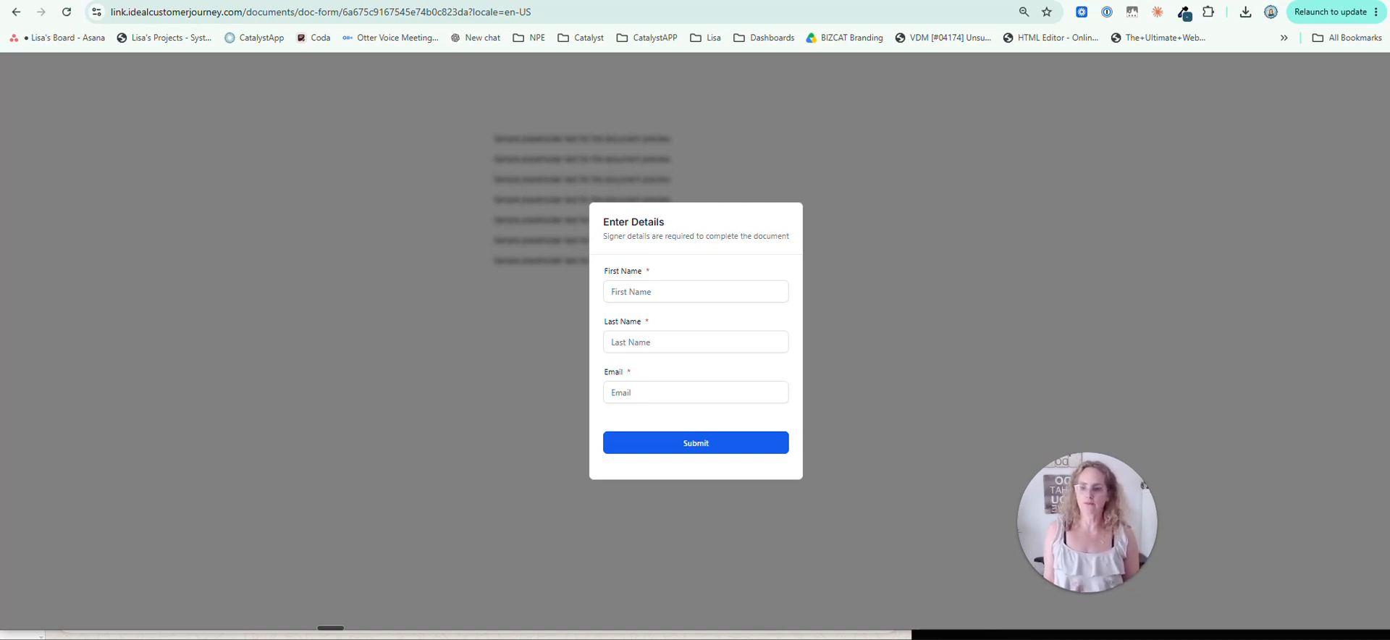
pyautogui.hotkey('ctrl', 'w')
# Leave the public document and open the list of all documents and contracts
pyautogui.click(42, 70)
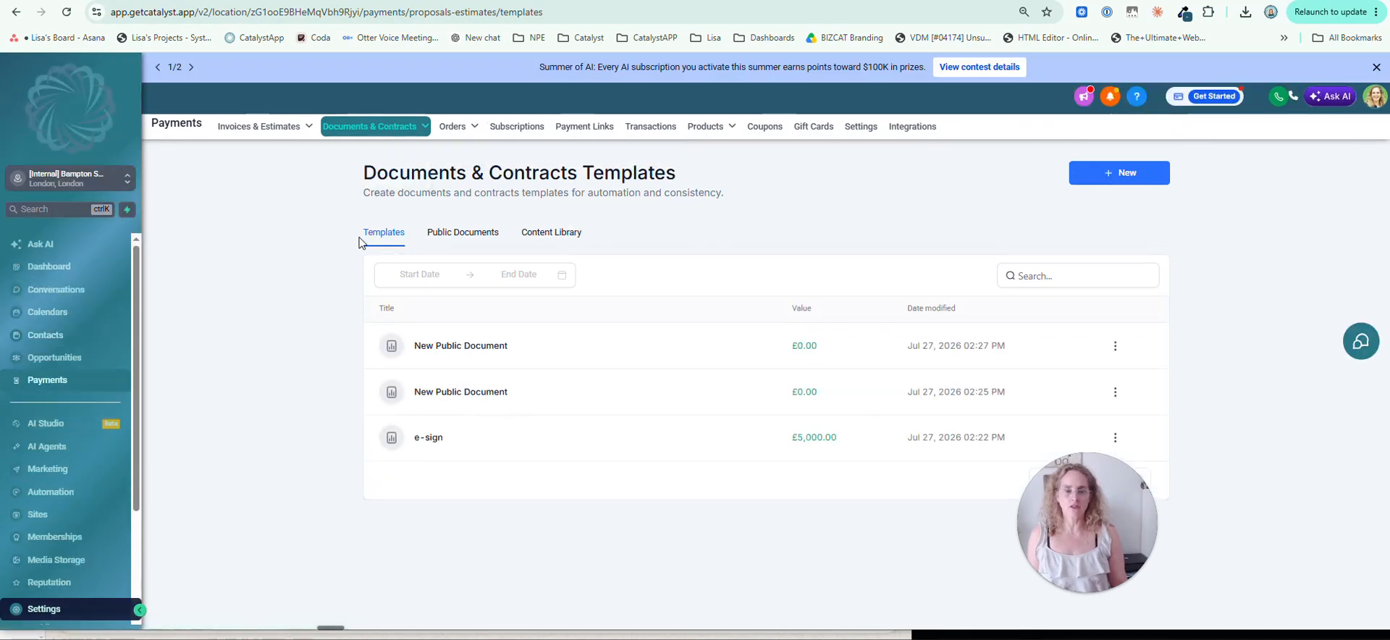
pyautogui.moveTo(413, 139)
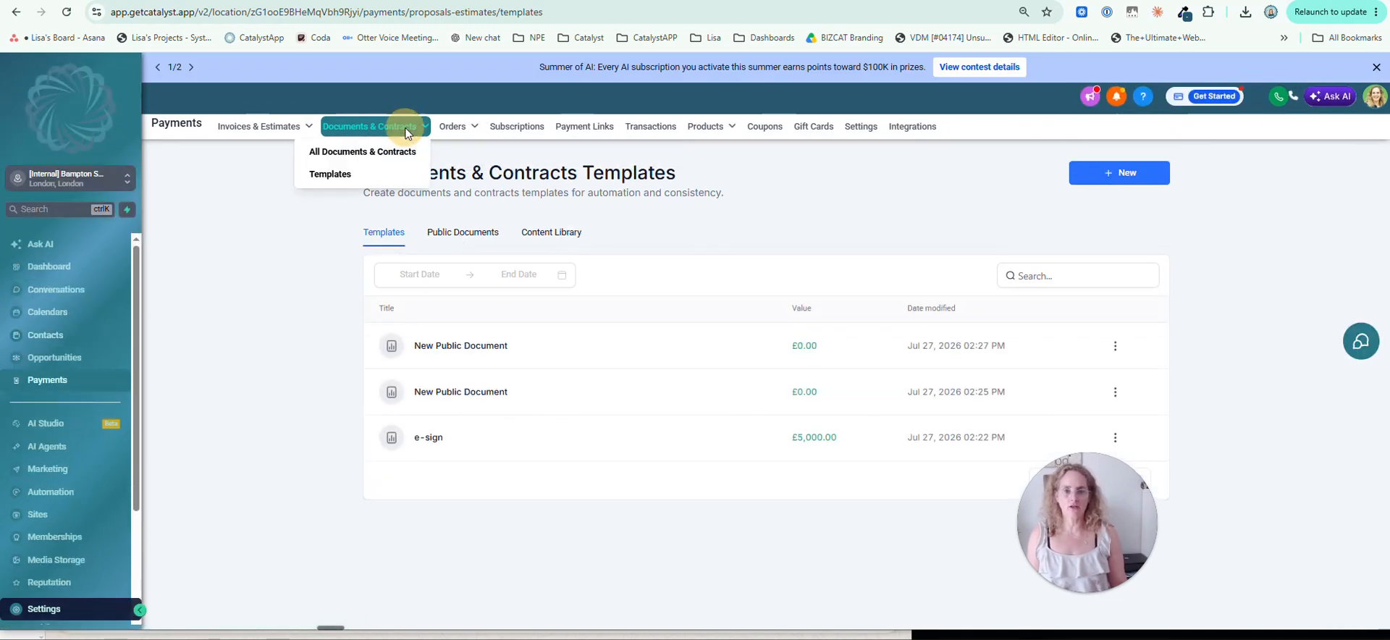
pyautogui.click(361, 153)
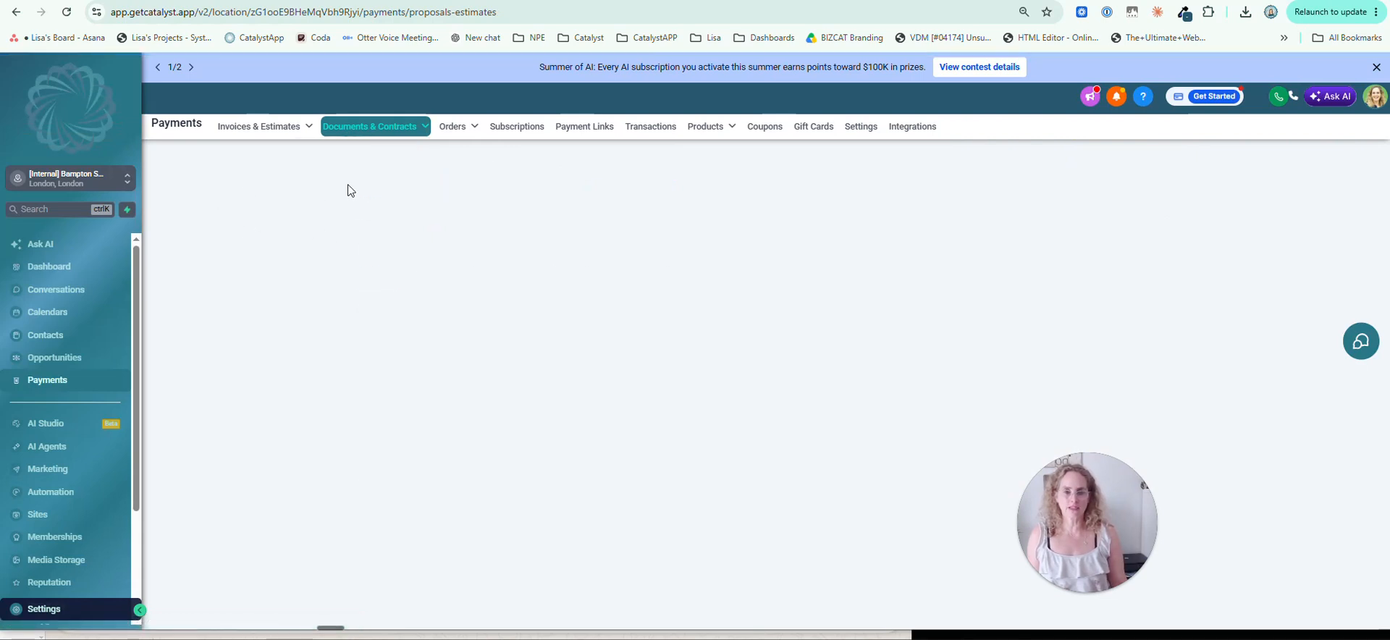
# Review the documents waiting for others, completed, payments and draft lists, and the actions available for New Public Document
pyautogui.click(482, 275)
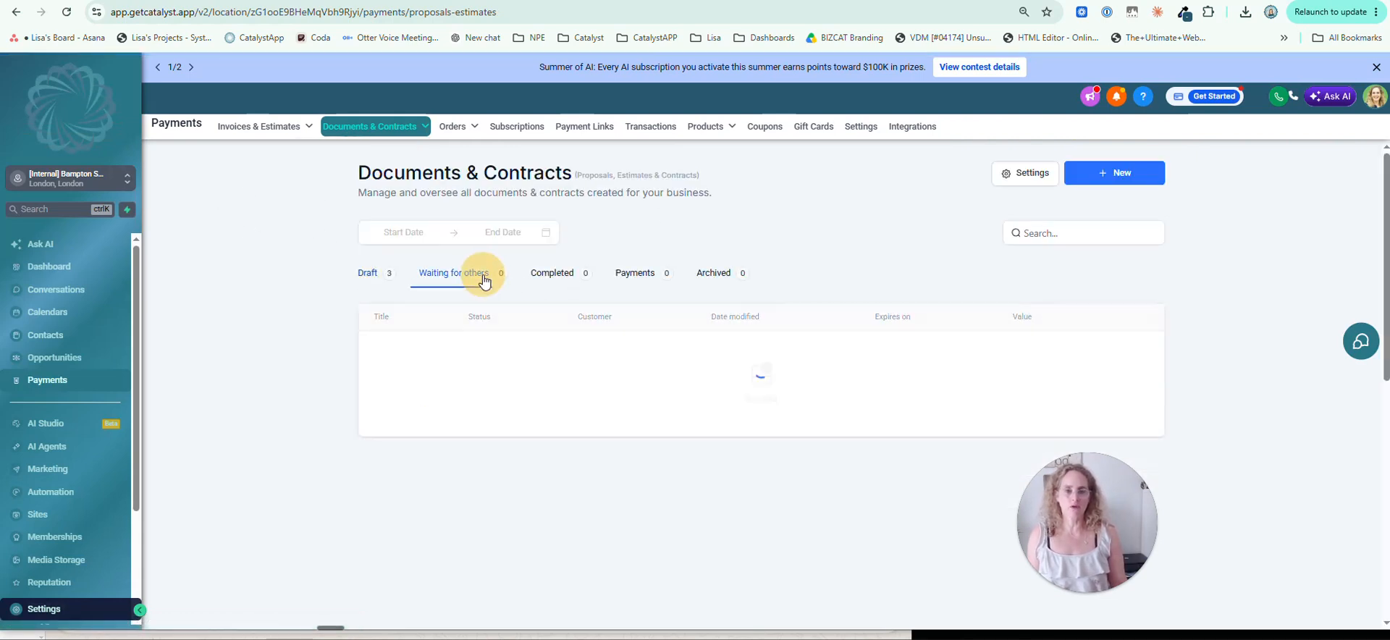
pyautogui.click(570, 277)
pyautogui.click(648, 275)
pyautogui.click(367, 277)
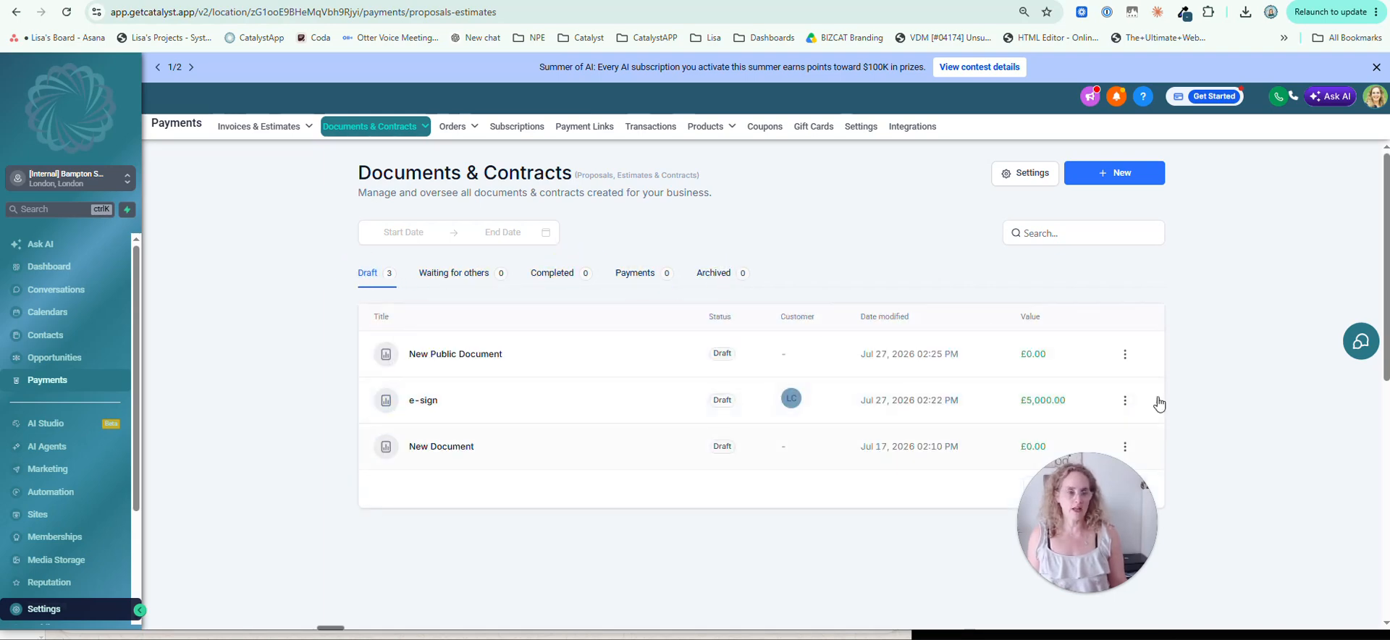
pyautogui.click(1124, 354)
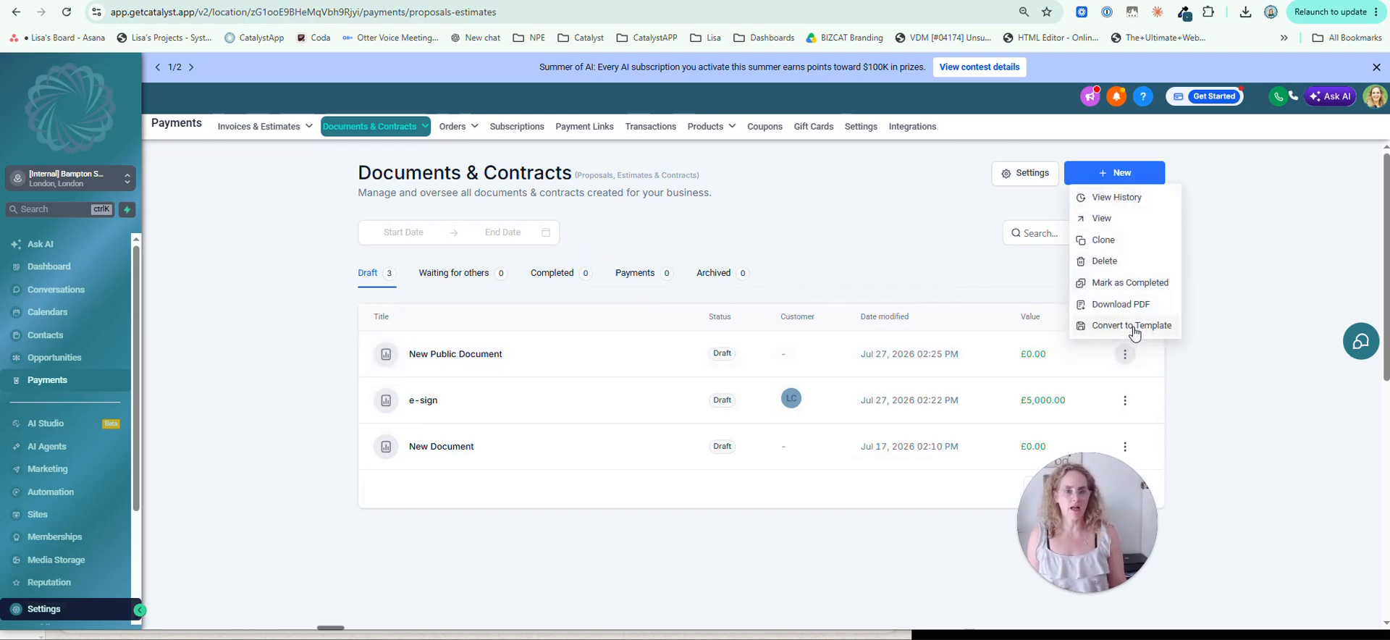
pyautogui.click(930, 246)
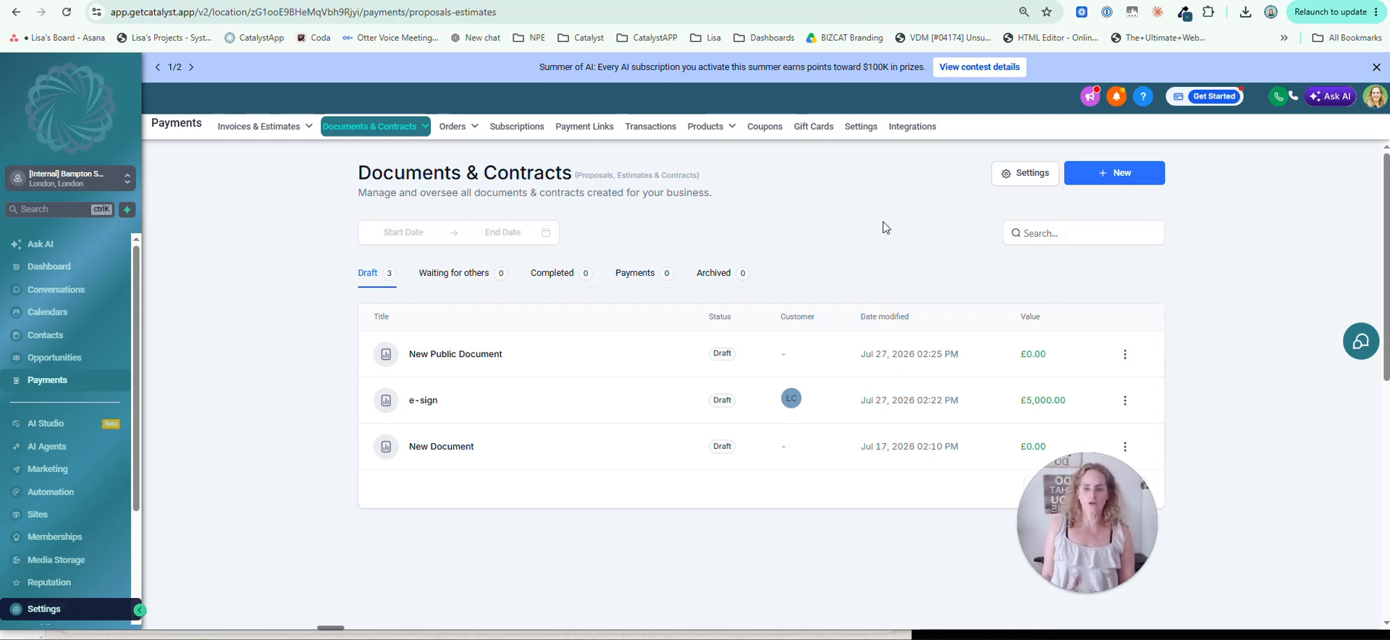
# Open the demo contact's record from the contacts list and review its internal, sent and all documents
pyautogui.click(30, 330)
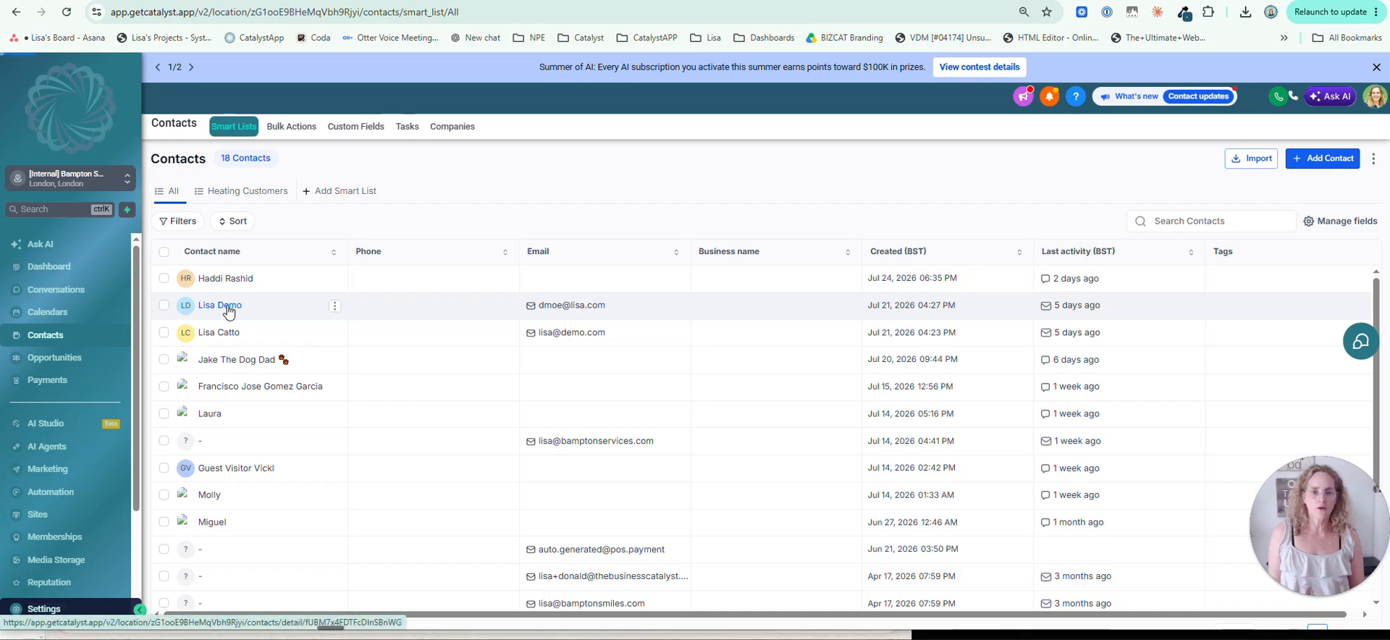
pyautogui.click(227, 305)
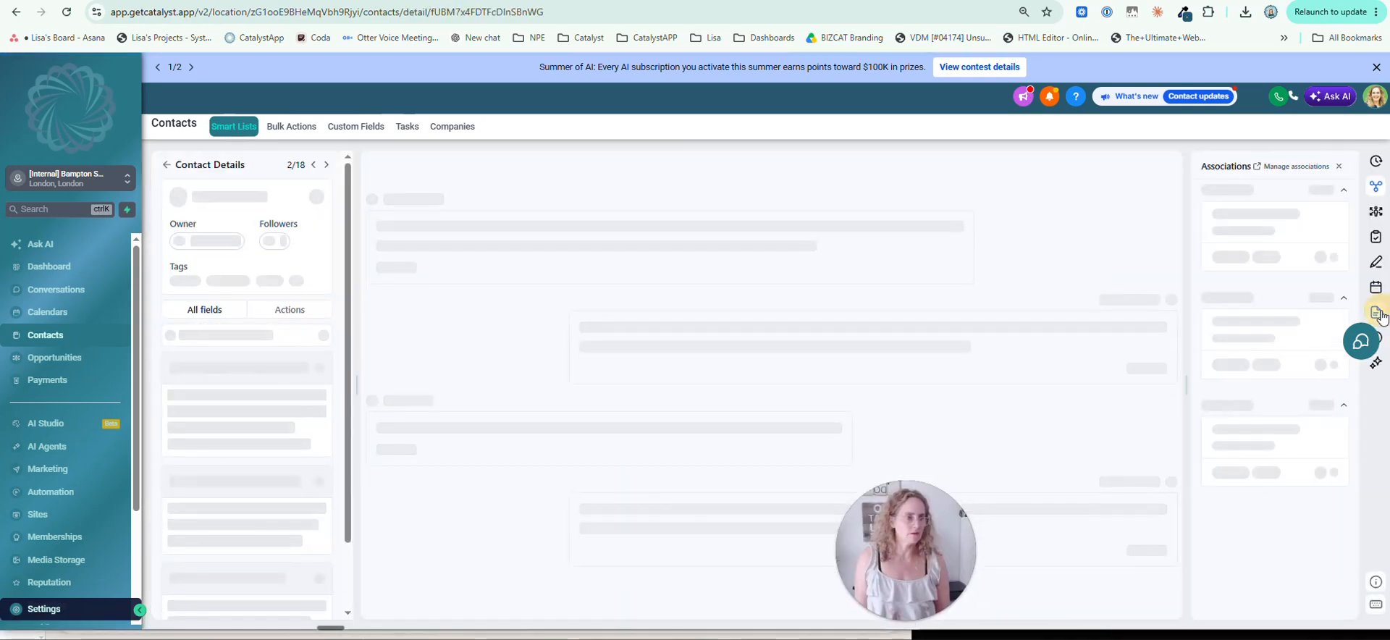
pyautogui.click(1376, 312)
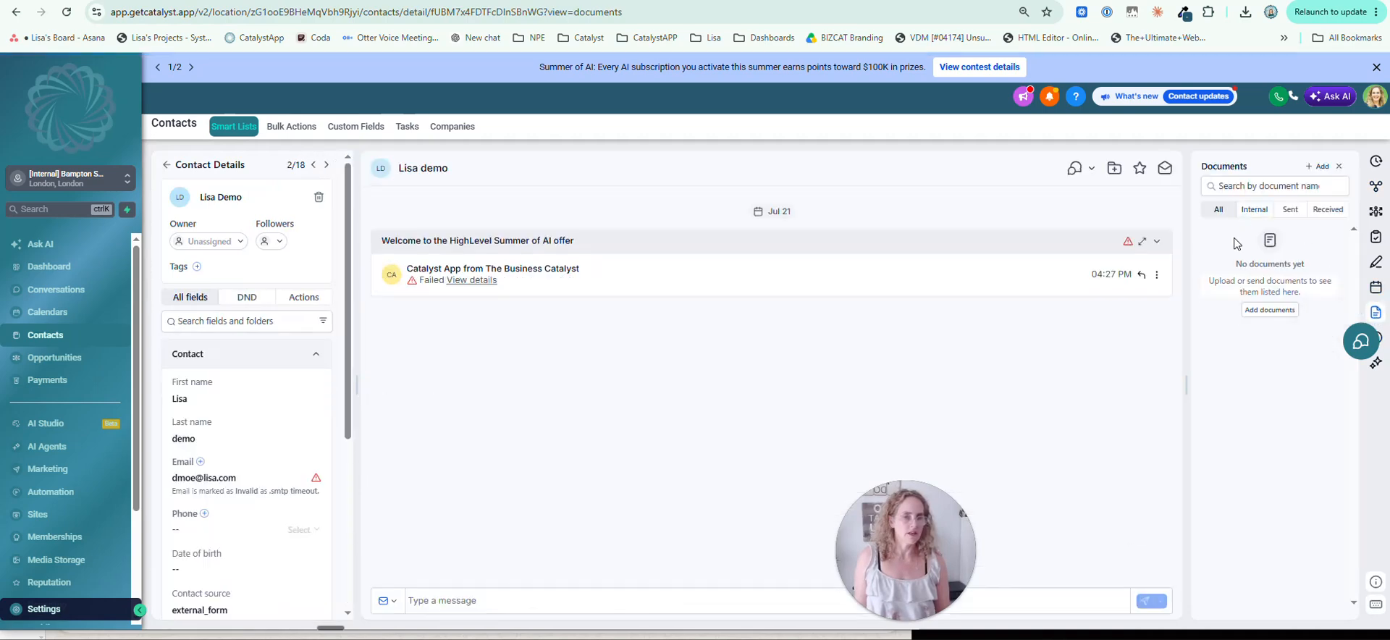
pyautogui.click(1255, 210)
pyautogui.click(1290, 211)
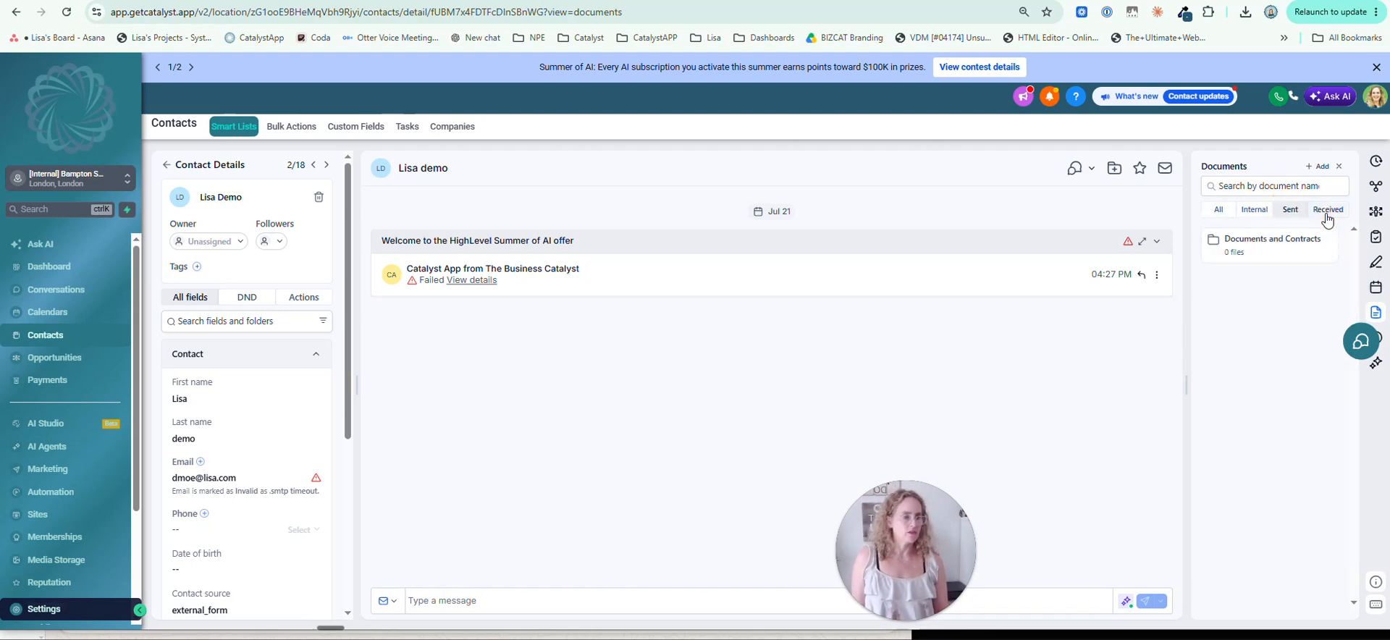
pyautogui.click(1219, 209)
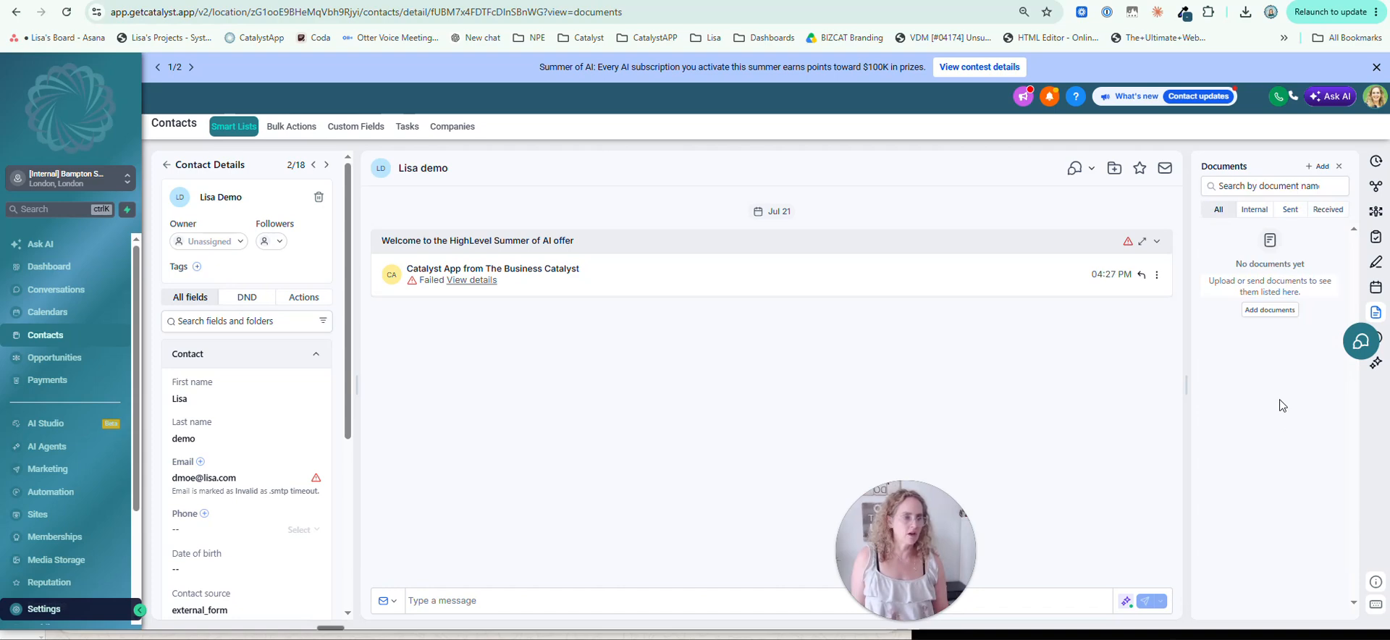
# In the Business Catalyst account's contact record, view the actions available for the private monetisation document
pyautogui.tripleClick(205, 477)
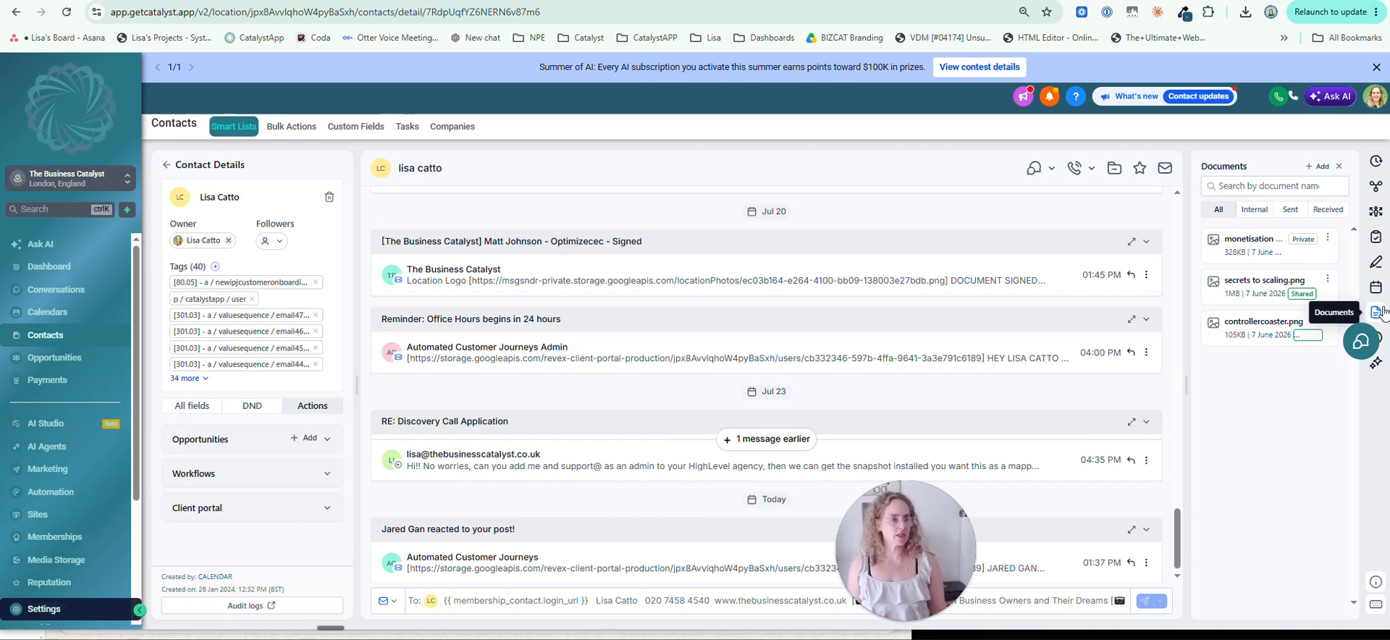
pyautogui.click(1328, 241)
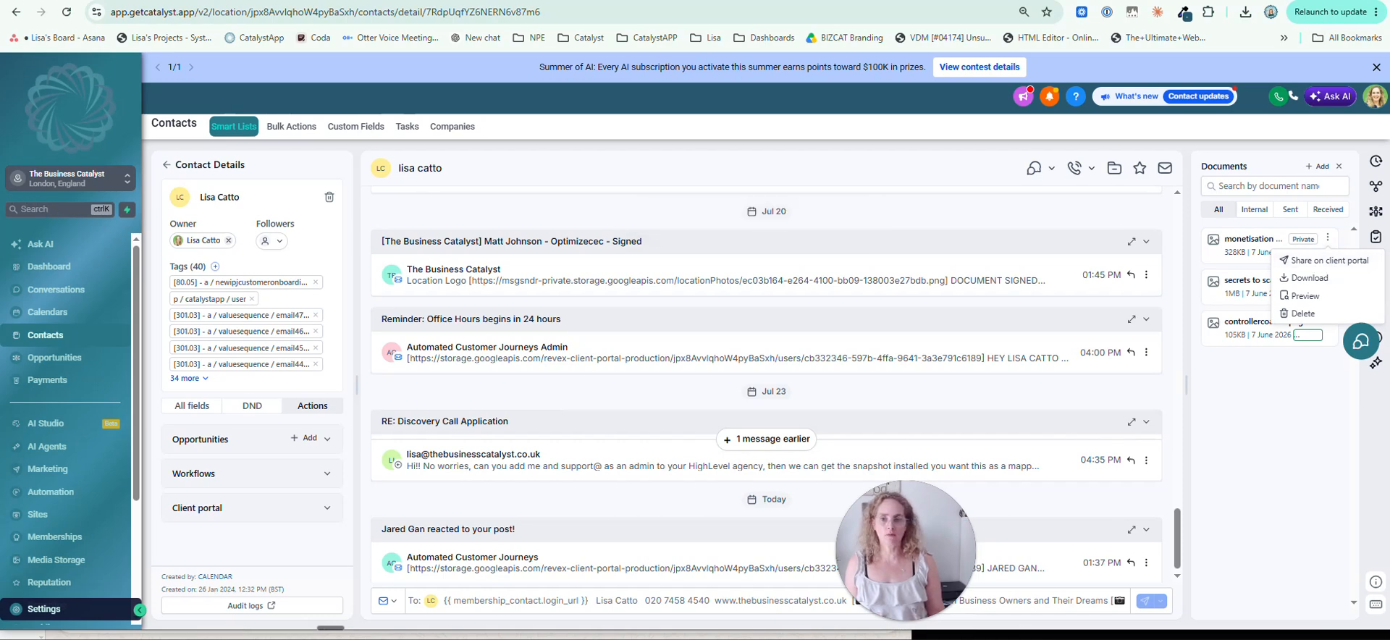
# Switch to The Catalyst Portal and upload Curated HighLevel updates (4).png to the shared files
pyautogui.hotkey('ctrl', 'Tab')
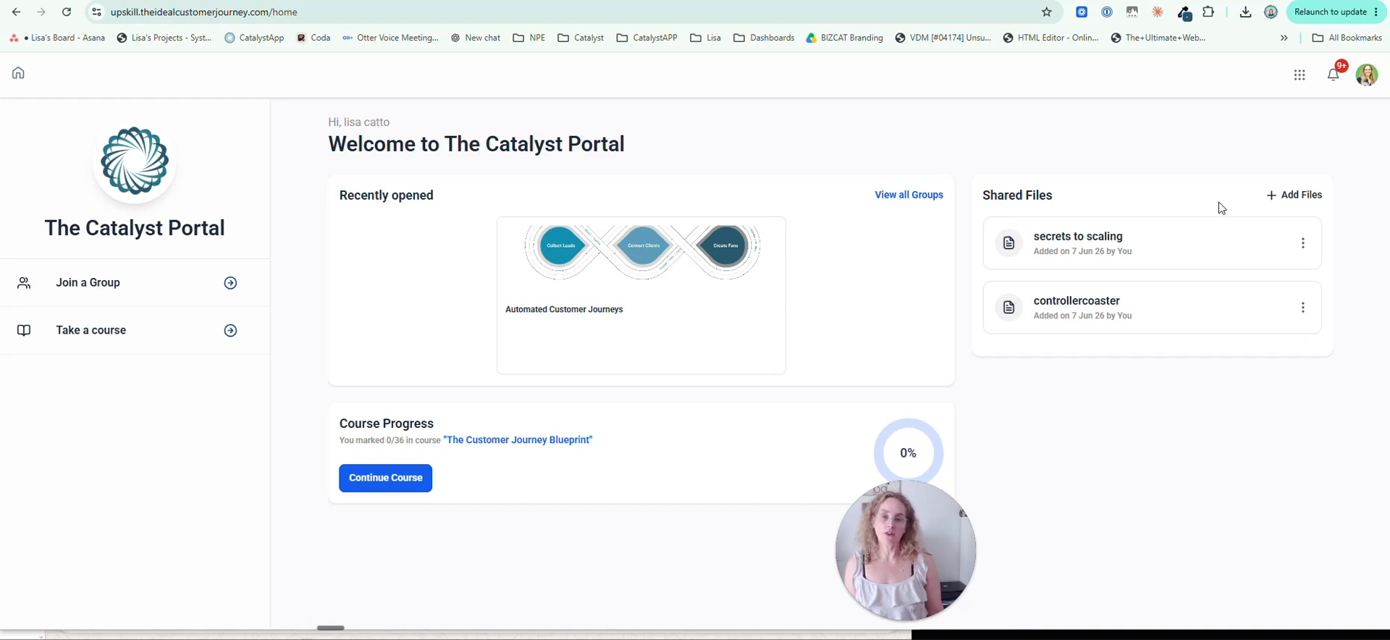
pyautogui.click(1273, 196)
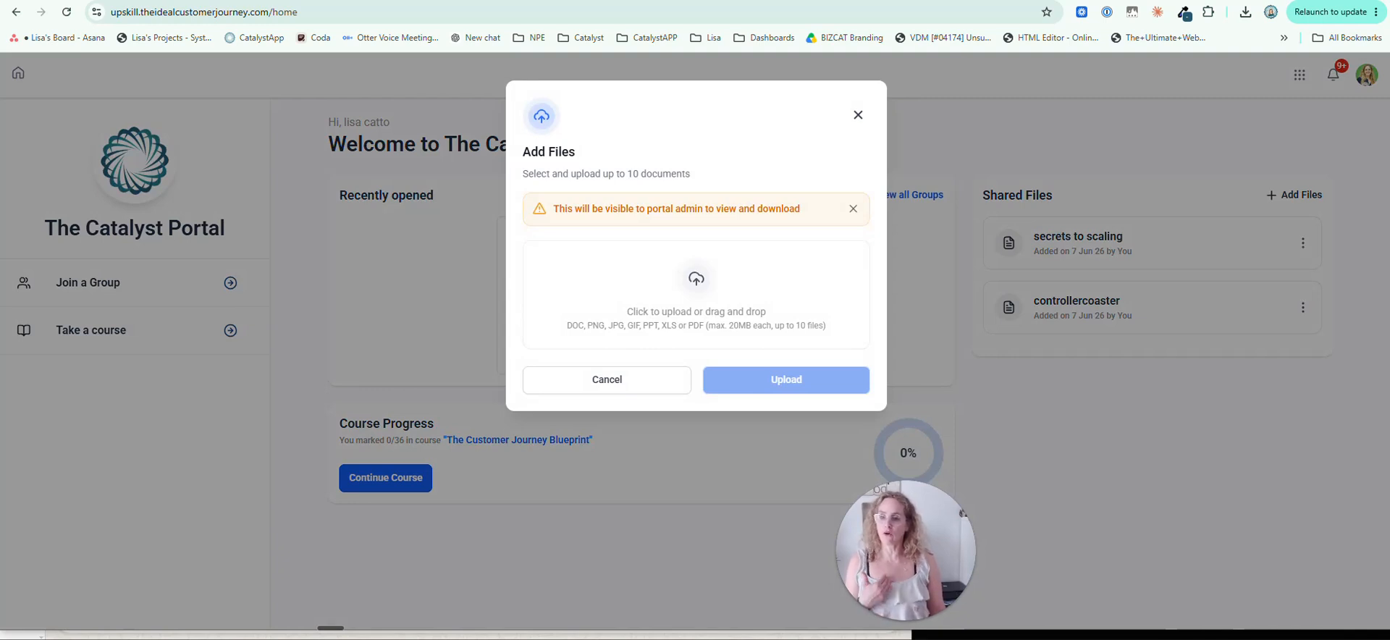
pyautogui.doubleClick(680, 282)
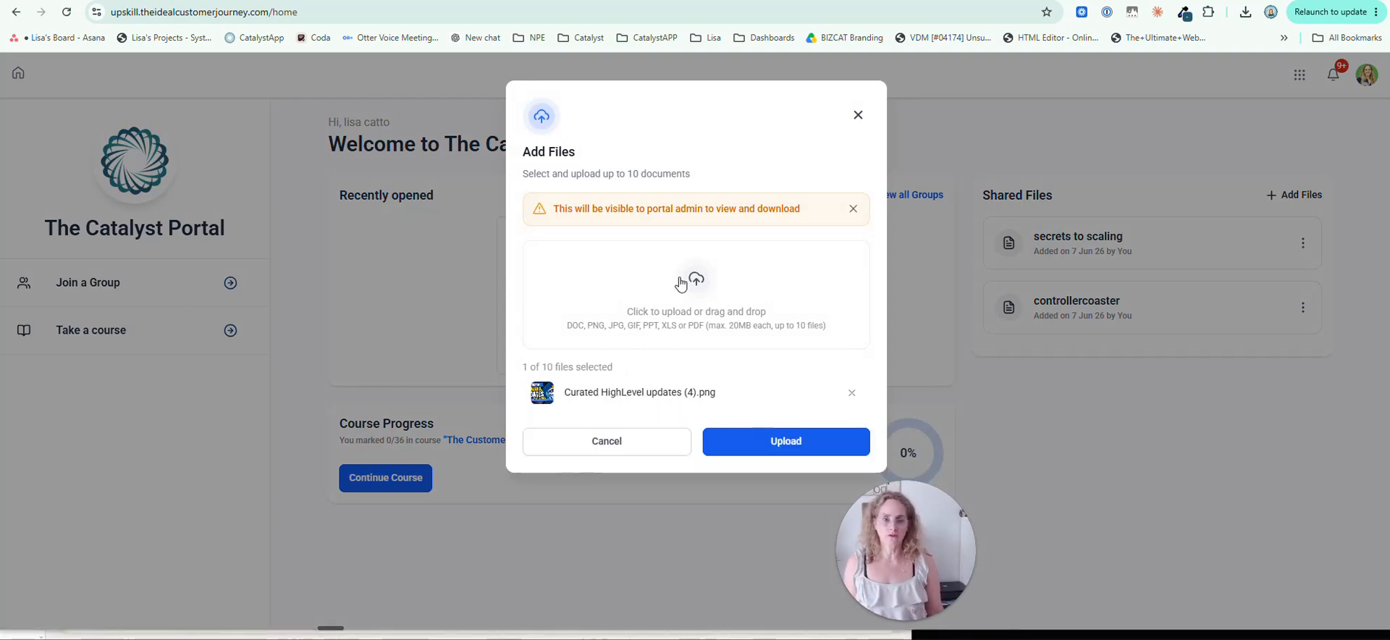
pyautogui.click(795, 444)
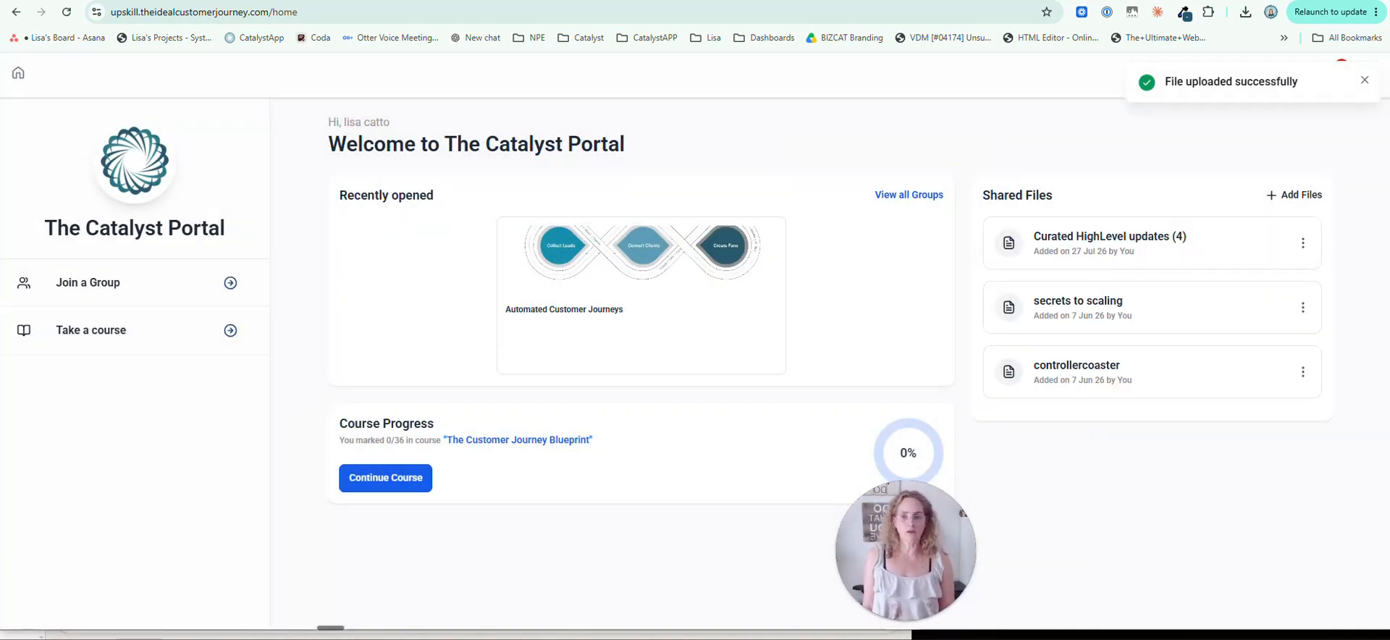
# Return to the contact's documents, check the uploaded file's date, and show the client portal alongside in split view
pyautogui.hotkey('ctrl', 'Tab')
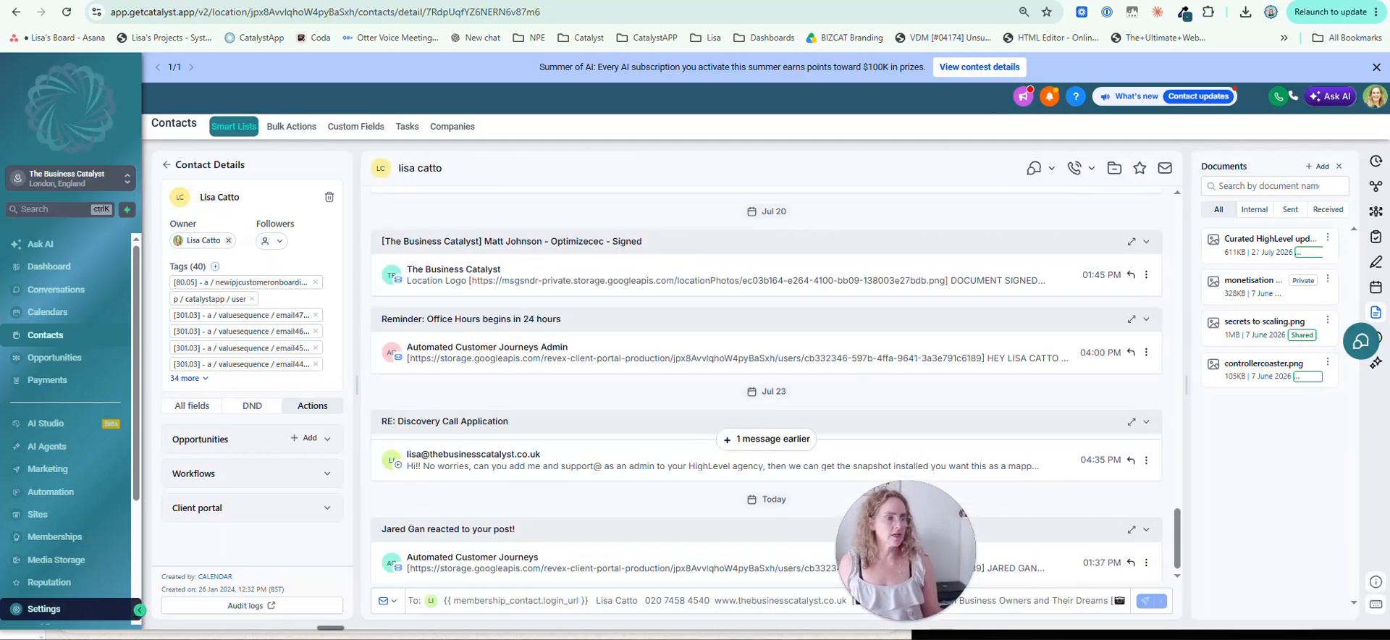
pyautogui.moveTo(1246, 252); pyautogui.dragTo(1284, 252)
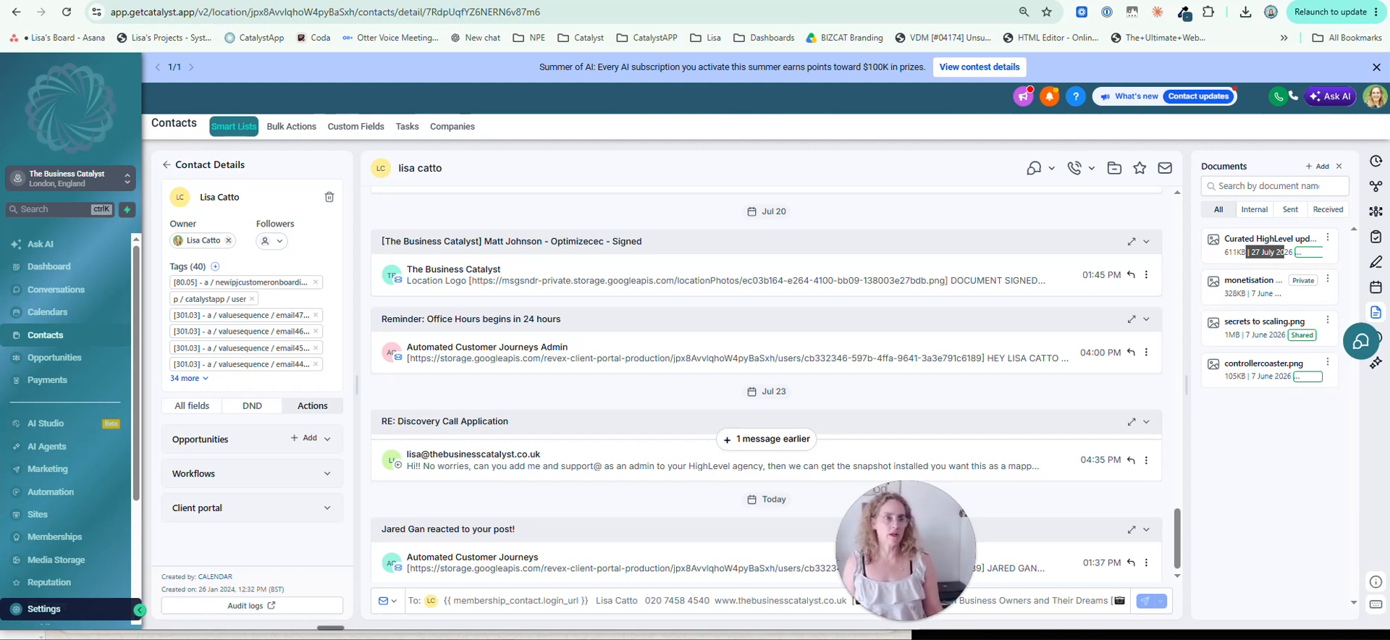
pyautogui.rightClick(1033, 0)
pyautogui.click(1134, 17)
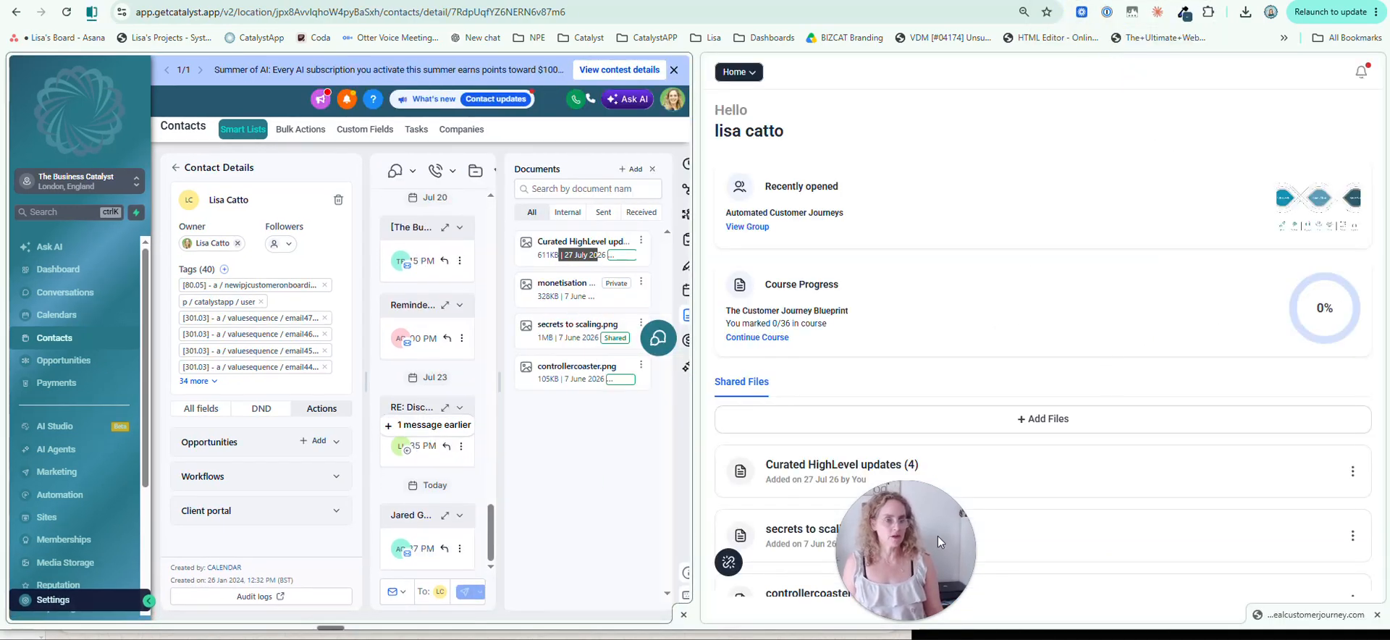
pyautogui.moveTo(915, 545); pyautogui.dragTo(1295, 101)
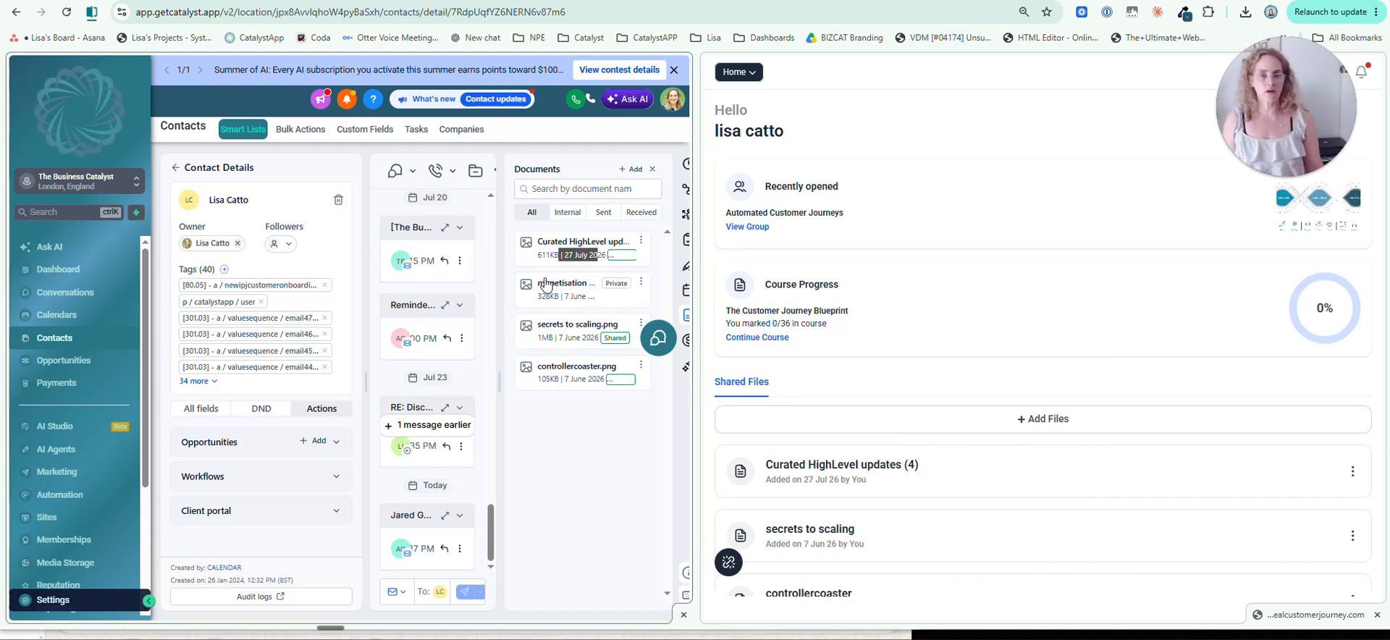
# Share monetisation problem.png on the client portal and check for it in the portal's shared files
pyautogui.click(641, 284)
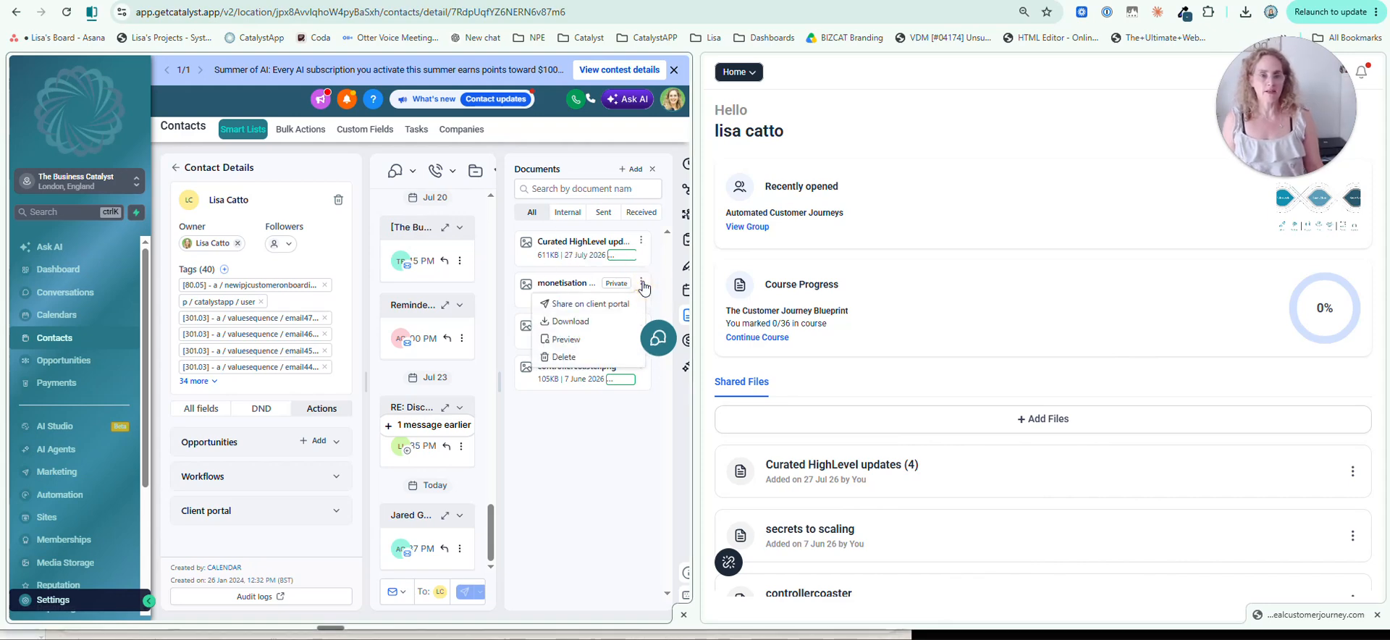
pyautogui.click(598, 304)
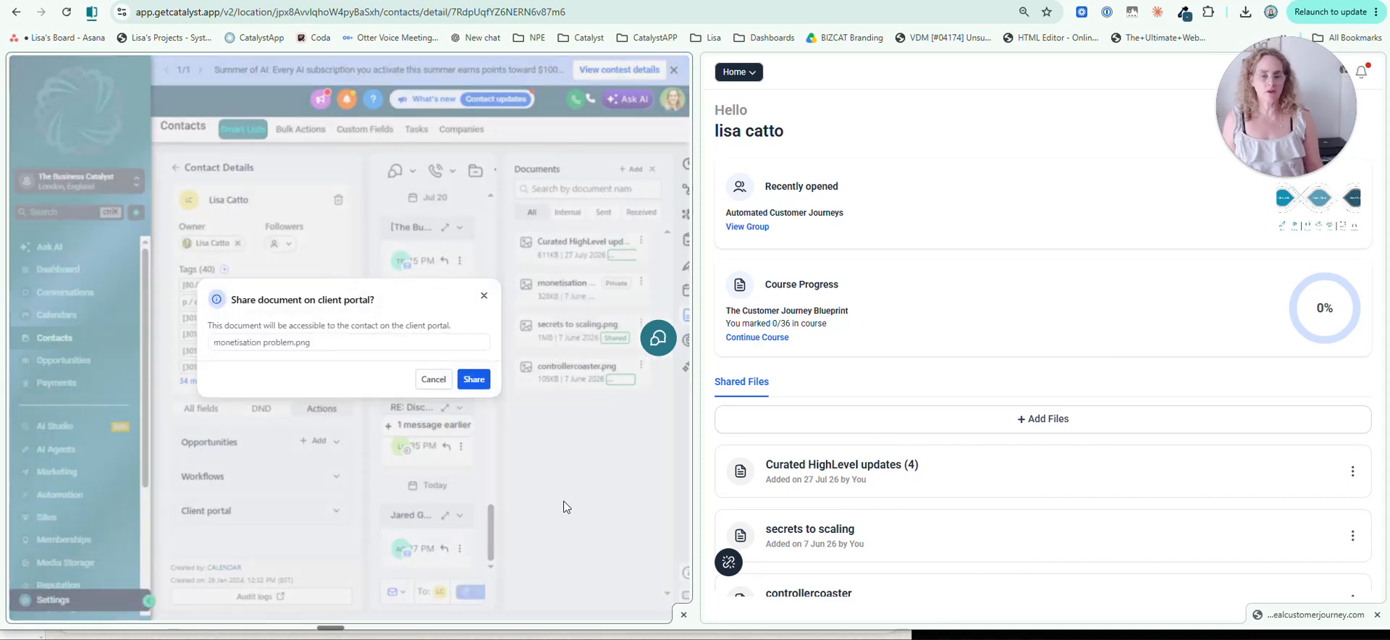
pyautogui.click(467, 380)
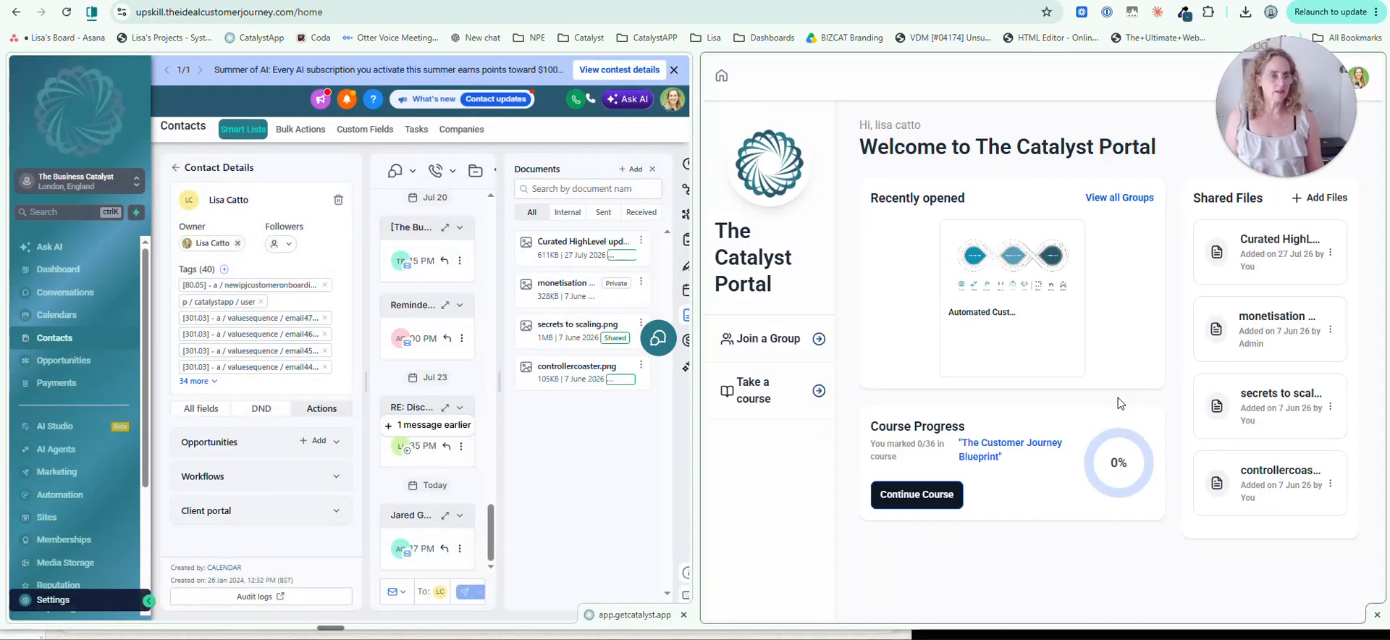
pyautogui.scroll(-1, 1111, 419)
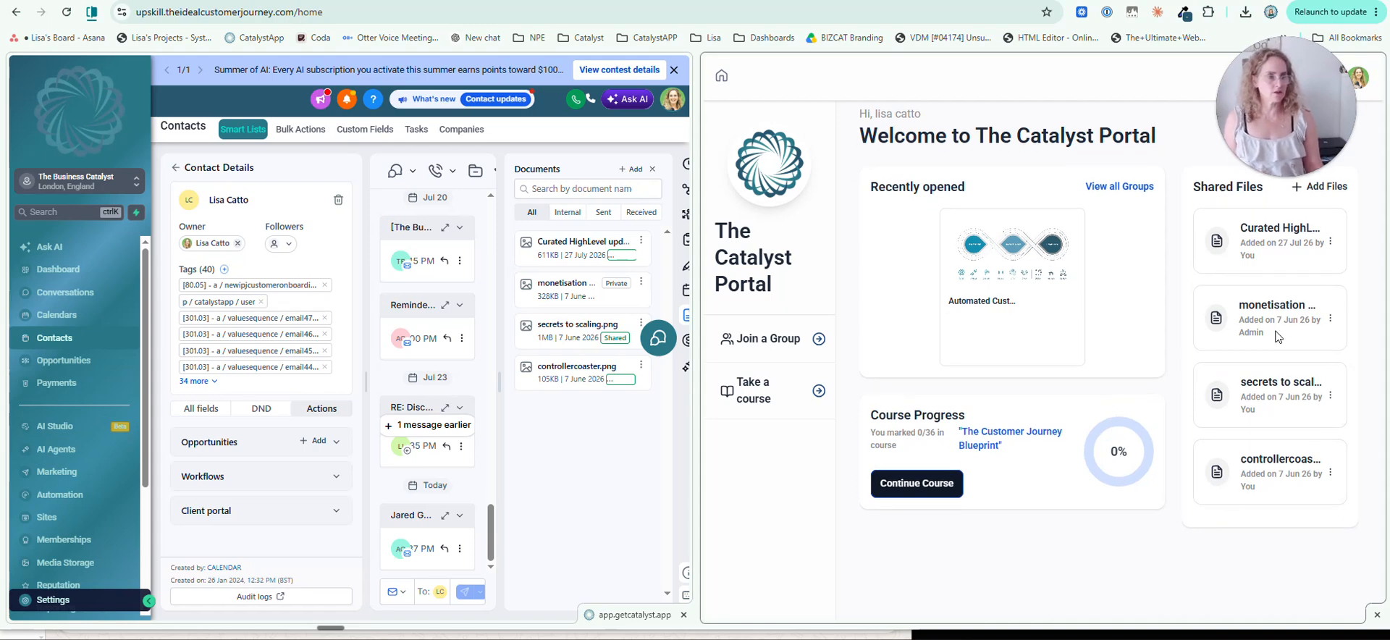
pyautogui.moveTo(1278, 336); pyautogui.dragTo(1239, 301)
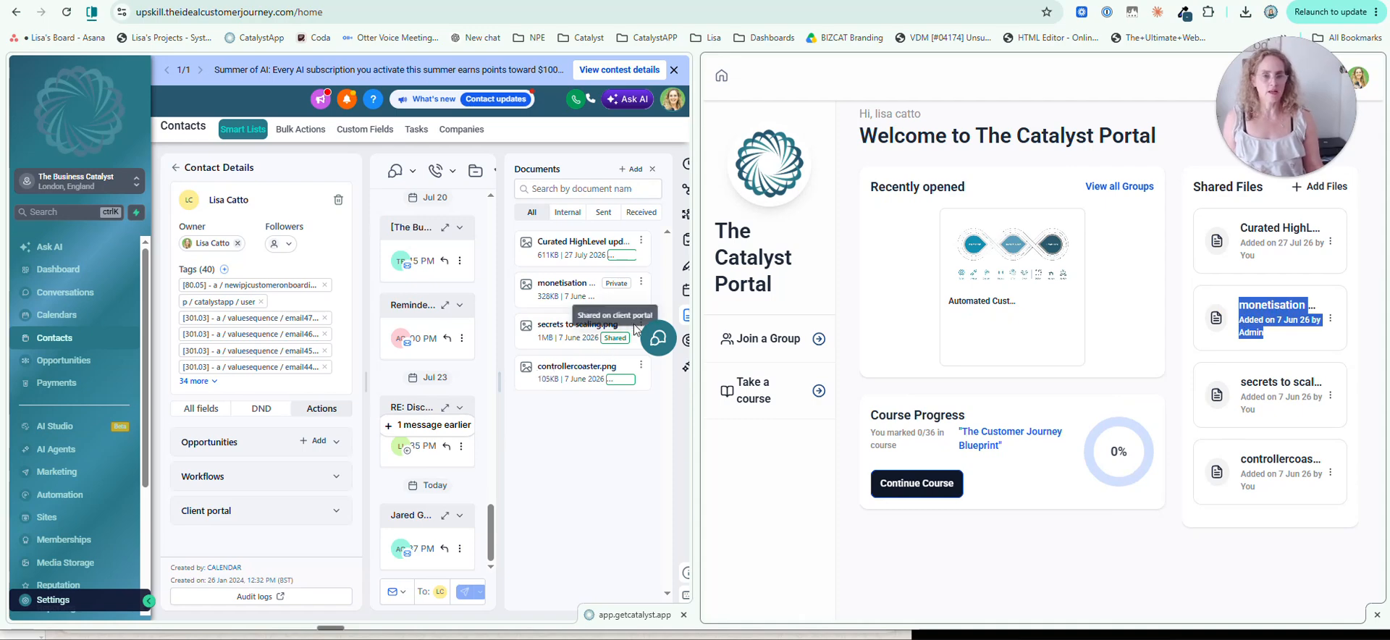
# Check the sharing options for controllercoaster.png, stop sharing monetisation problem.png on the client portal, and reload the portal
pyautogui.click(642, 368)
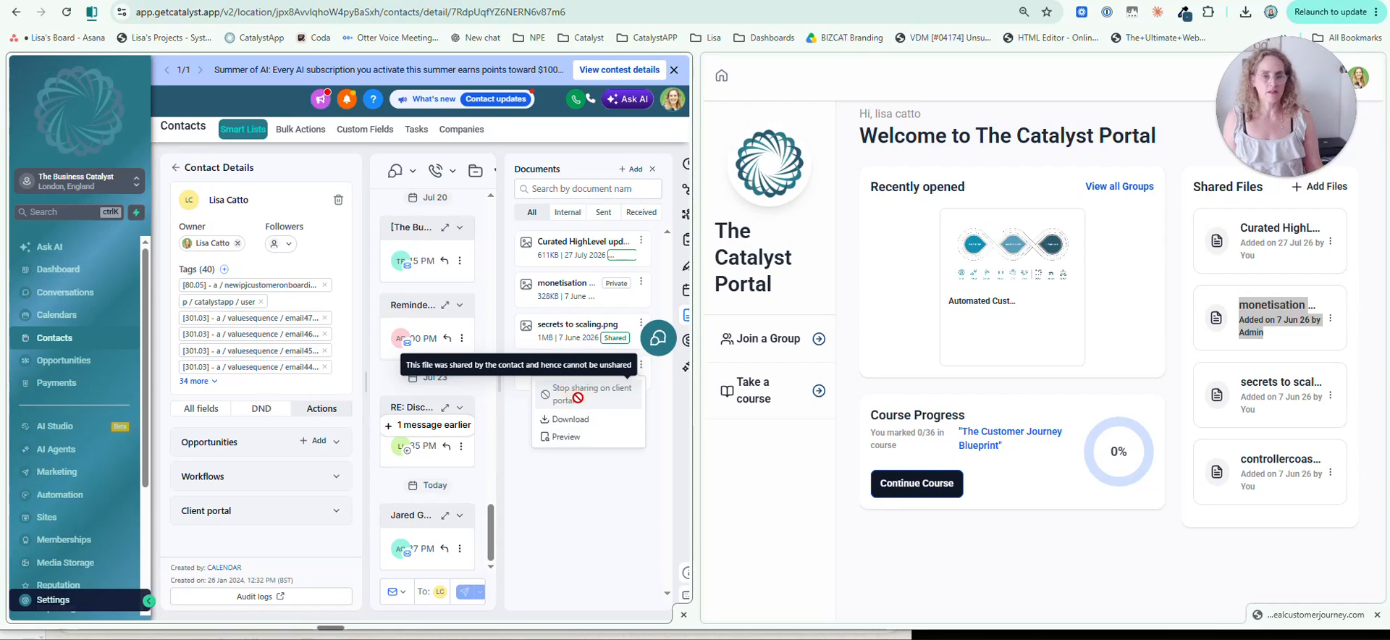
pyautogui.click(641, 282)
pyautogui.click(586, 319)
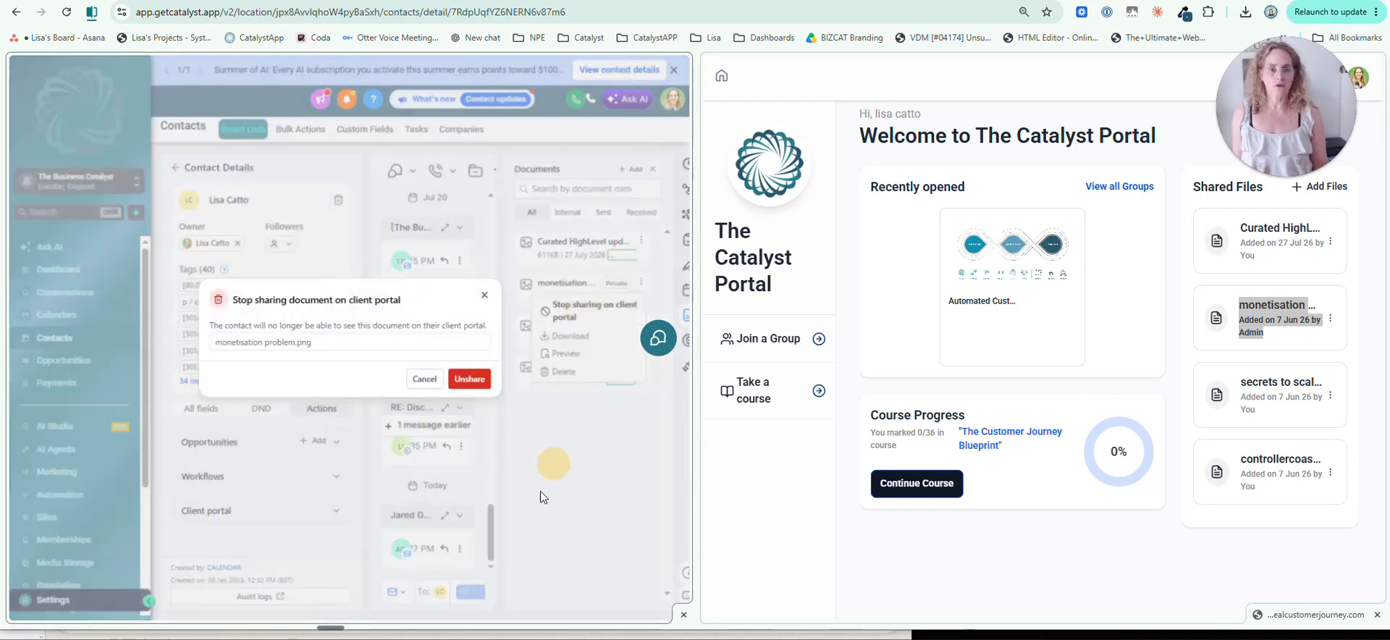
pyautogui.click(467, 381)
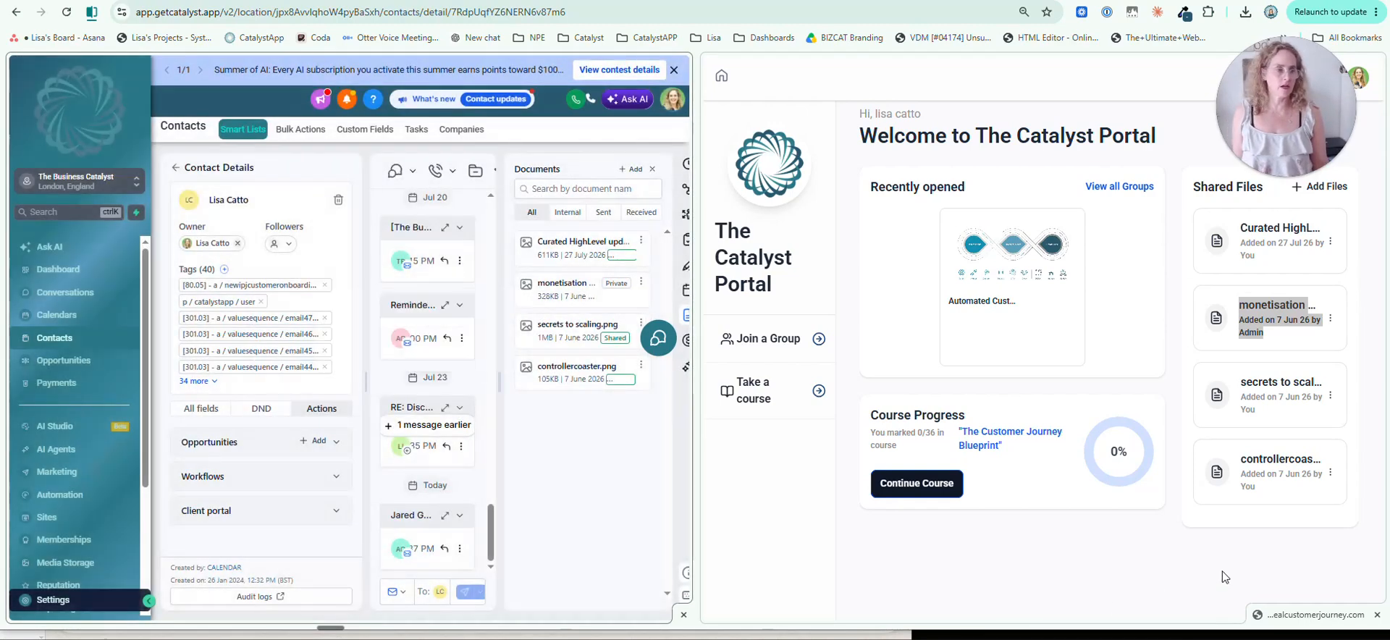
pyautogui.click(832, 82)
pyautogui.click(67, 14)
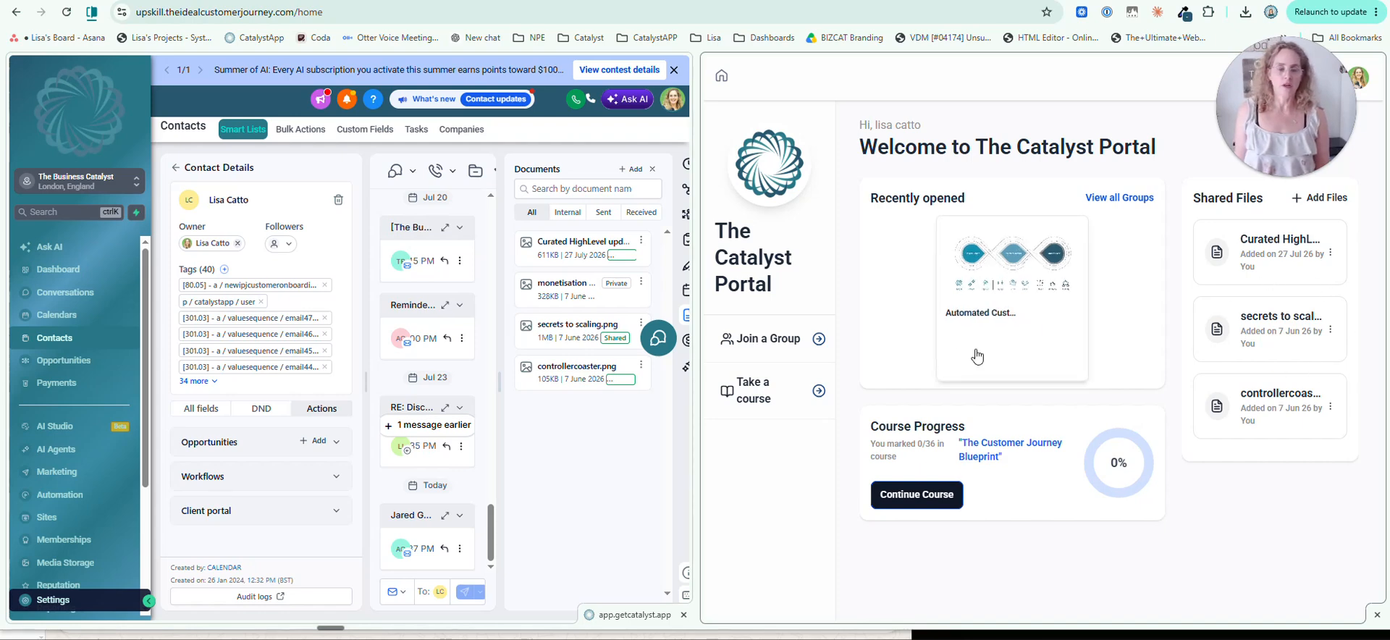
# Review the contact's internal, sent and received documents, including the files in the received Client Portal folder
pyautogui.click(568, 217)
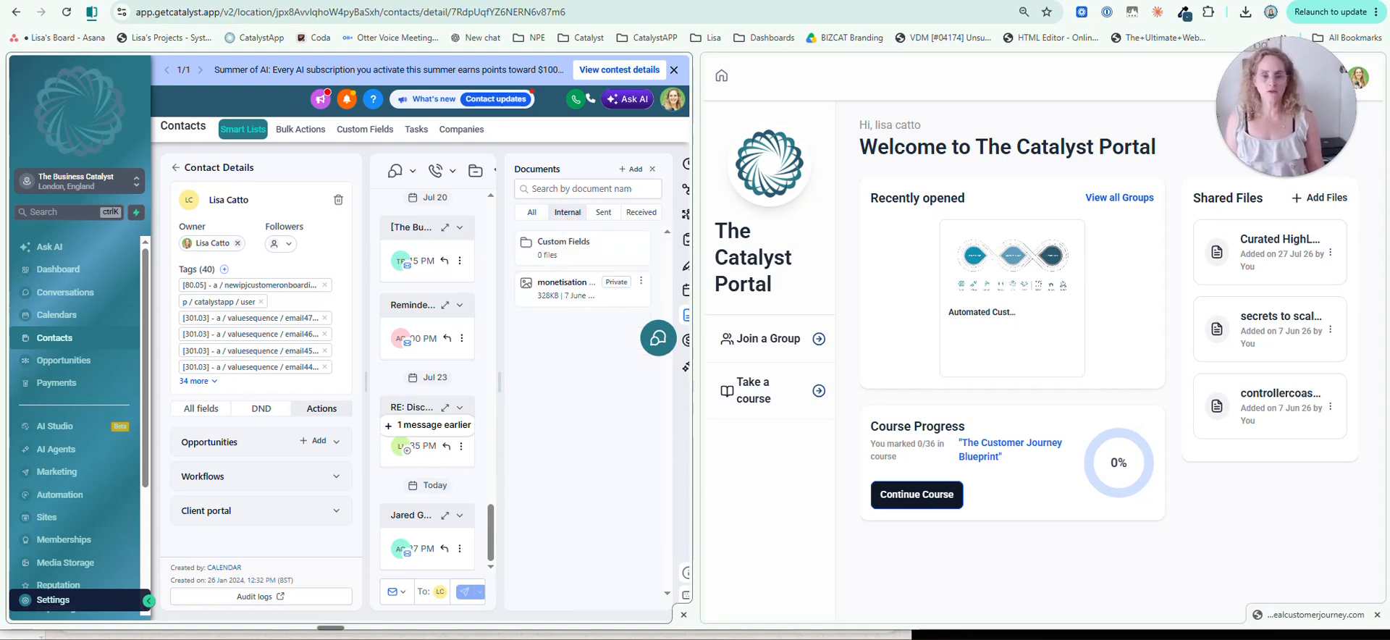
pyautogui.click(544, 282)
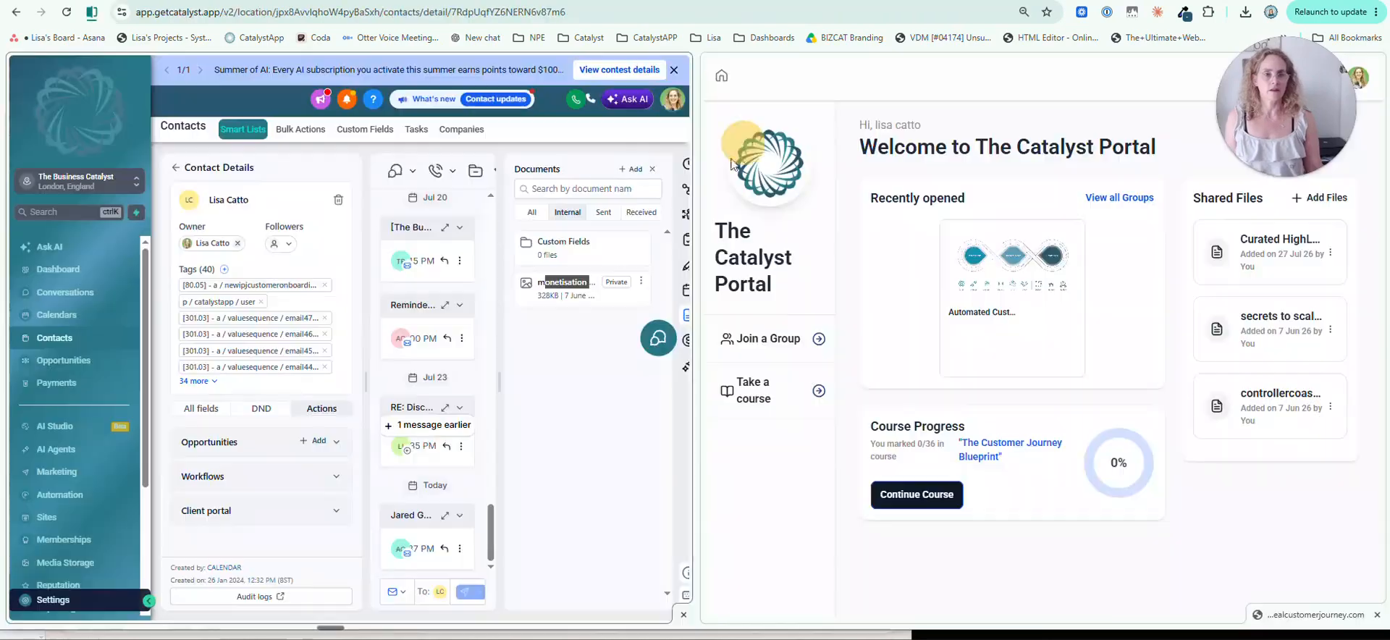
pyautogui.click(603, 213)
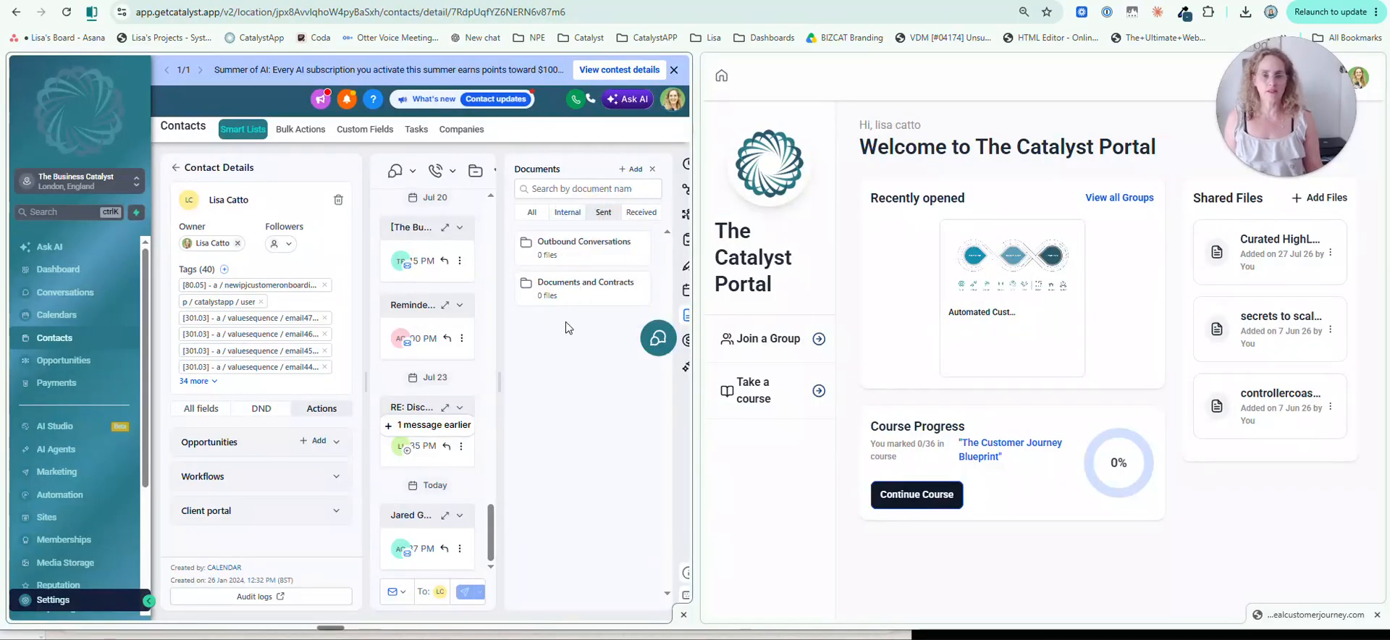
pyautogui.click(641, 212)
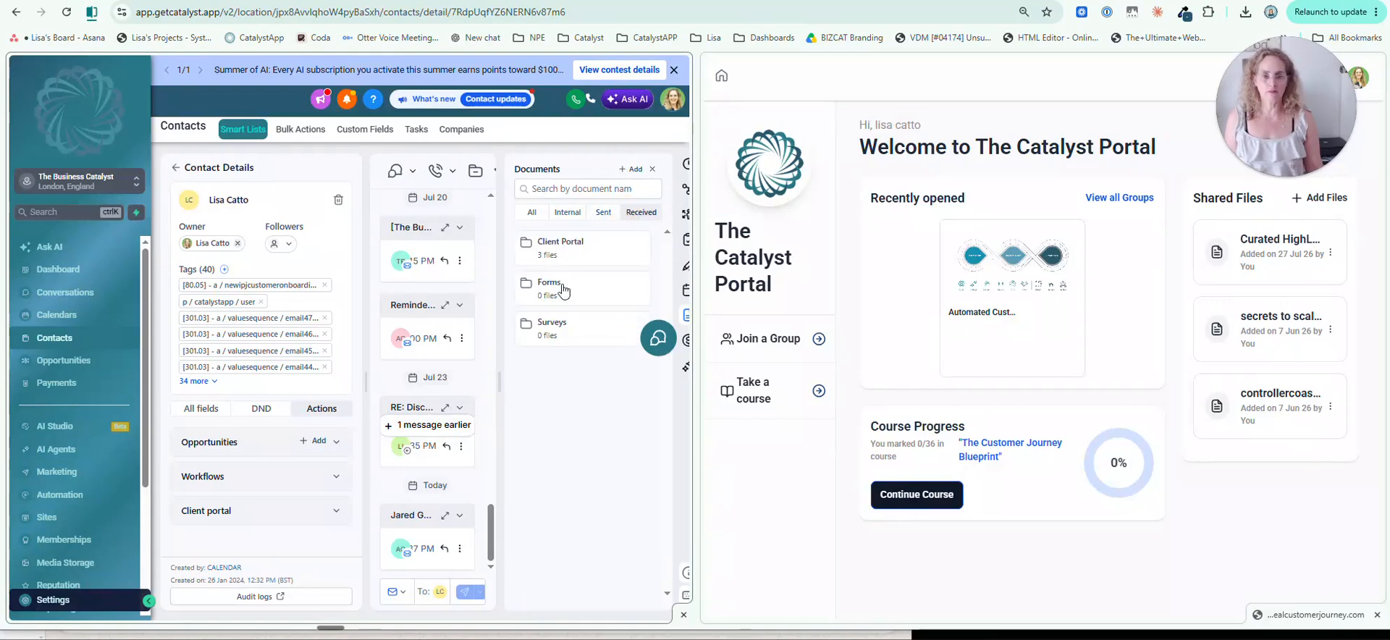
pyautogui.click(564, 257)
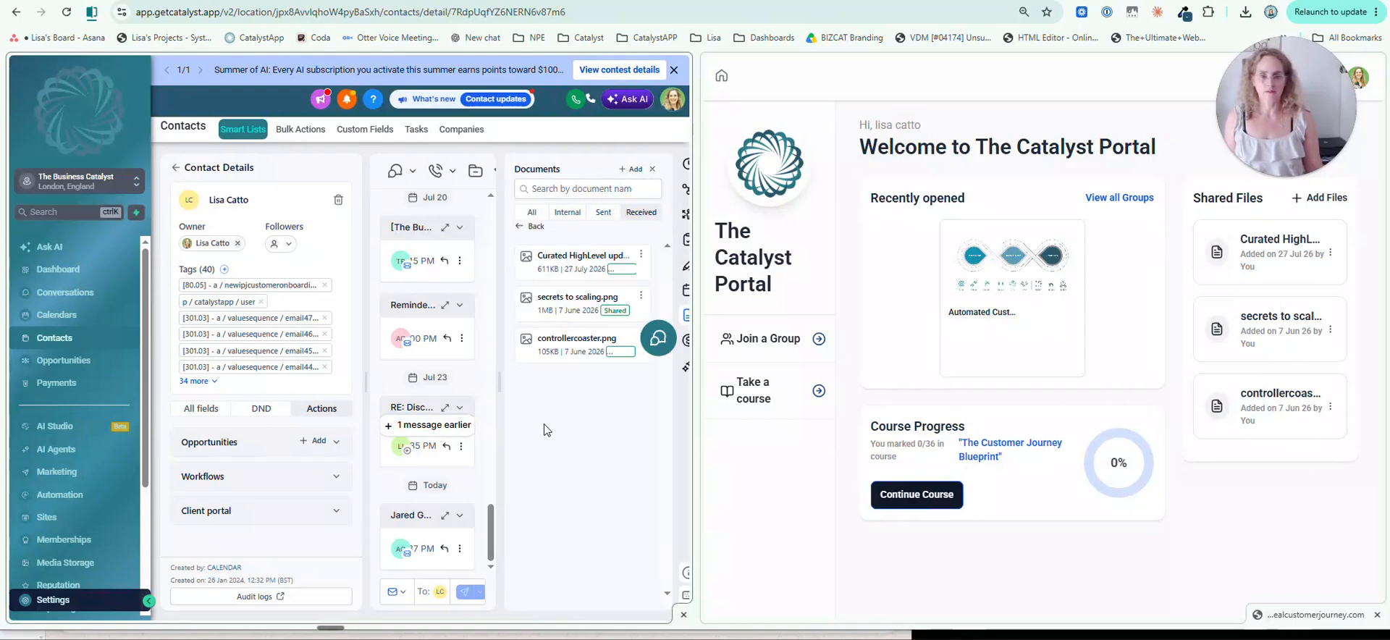
pyautogui.click(613, 212)
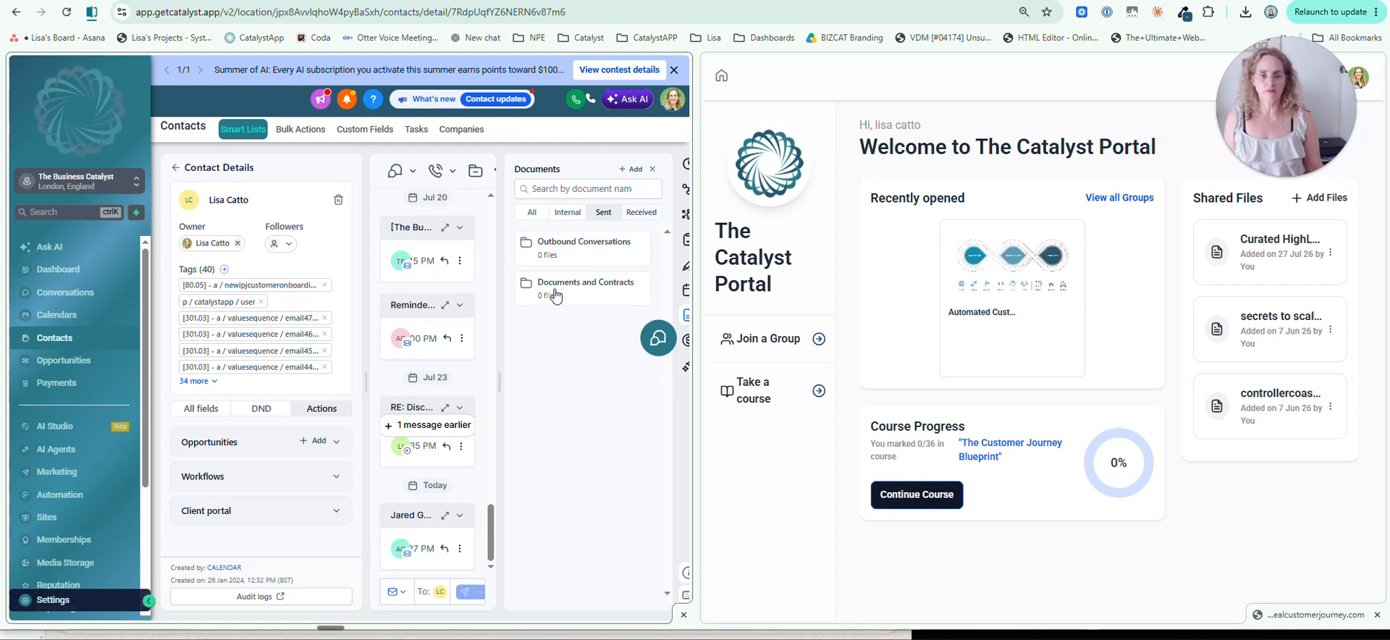
pyautogui.click(635, 213)
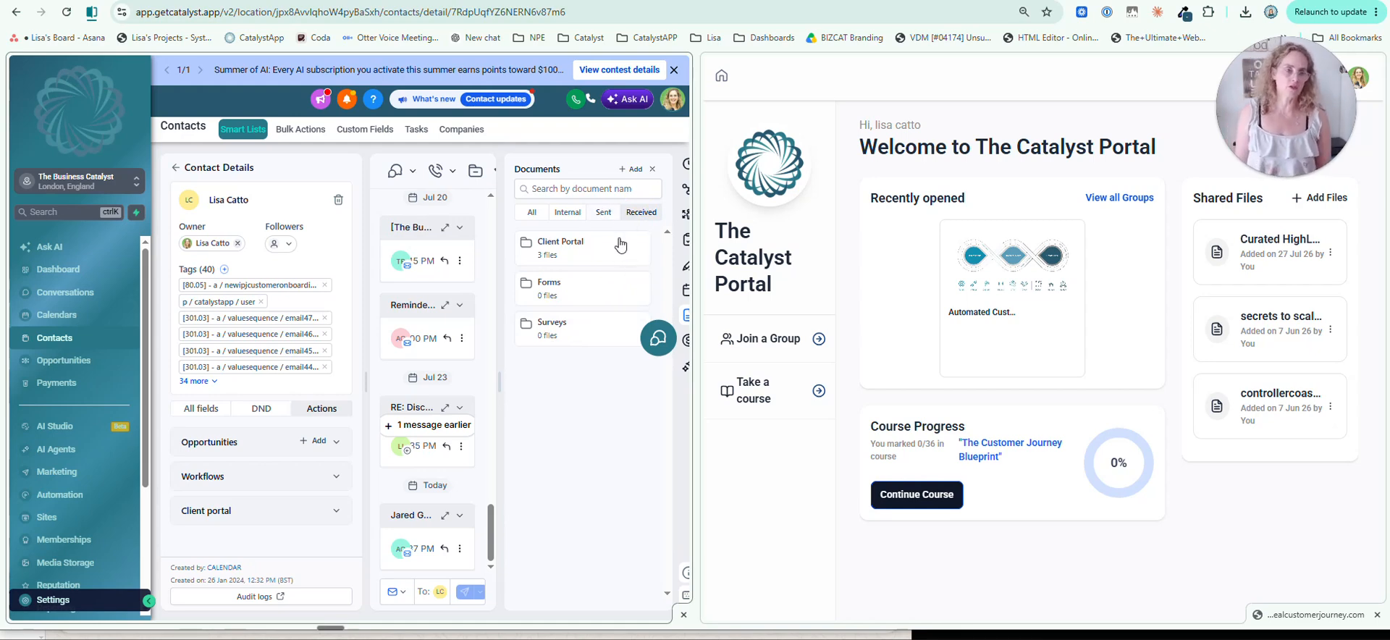
pyautogui.click(1308, 176)
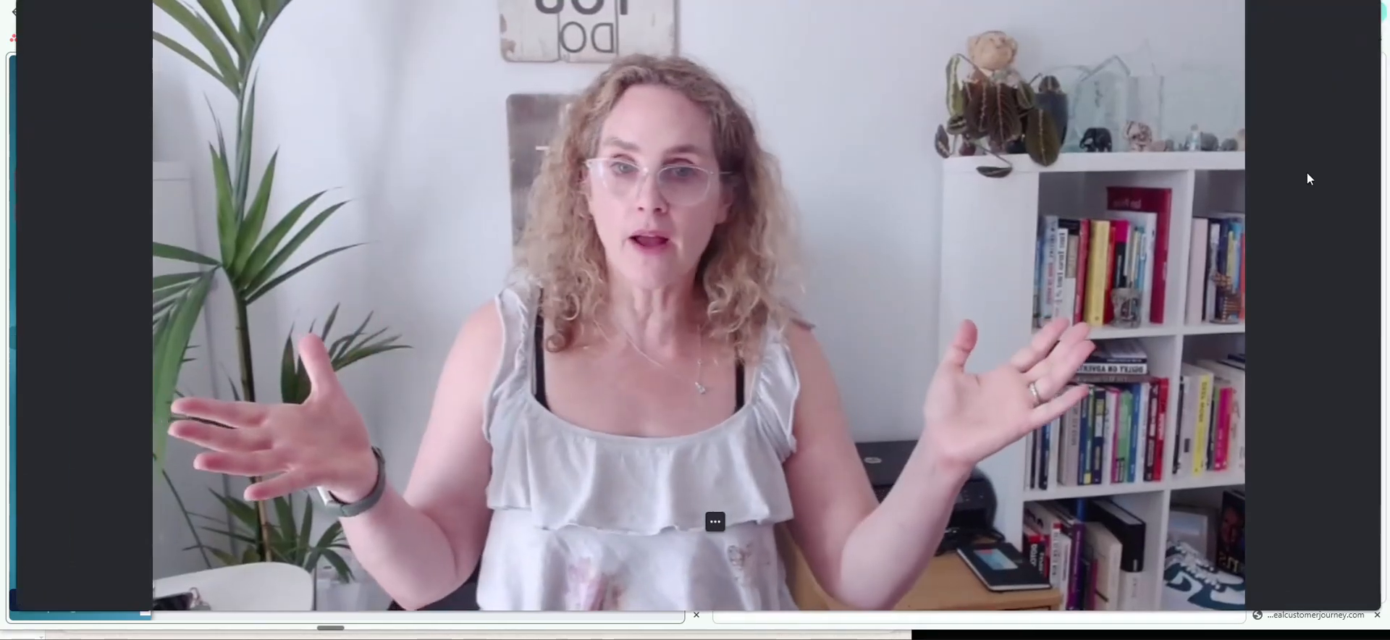